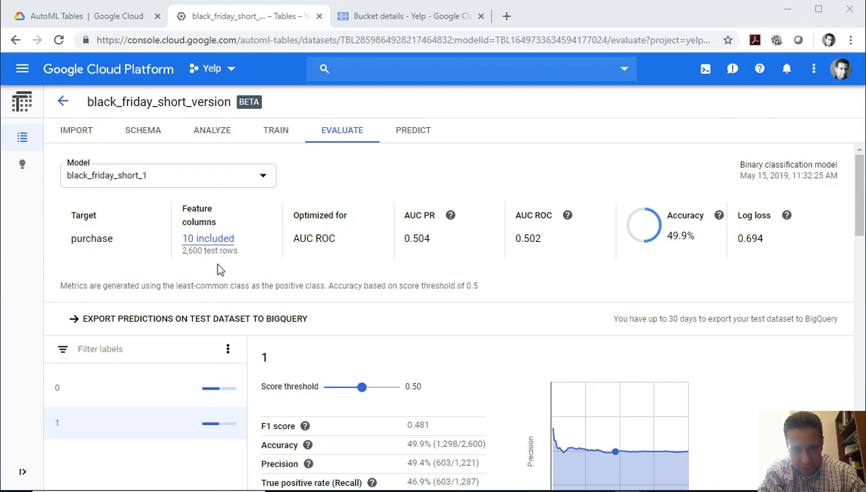
Review the evaluation metrics of the black_friday_short_1 model, including AUC PR, AUC ROC and the score-threshold figures.
scroll(338, 314, down, 2)
scroll(339, 313, down, 1)
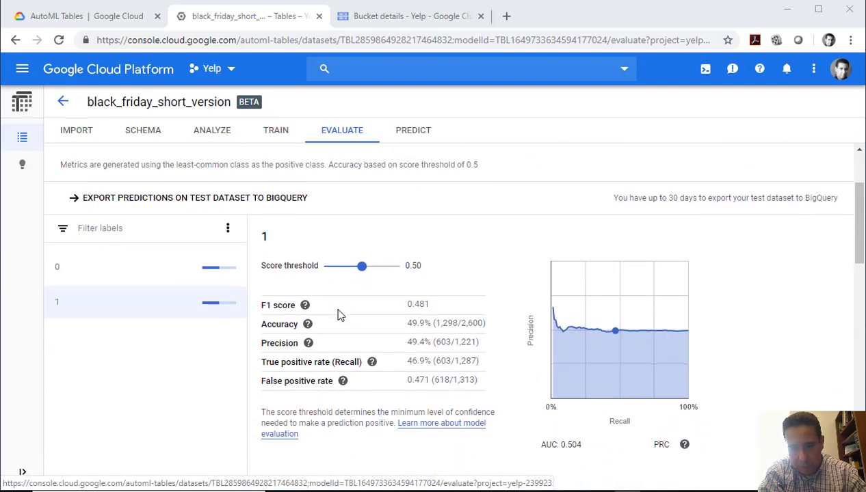
scroll(352, 319, up, 3)
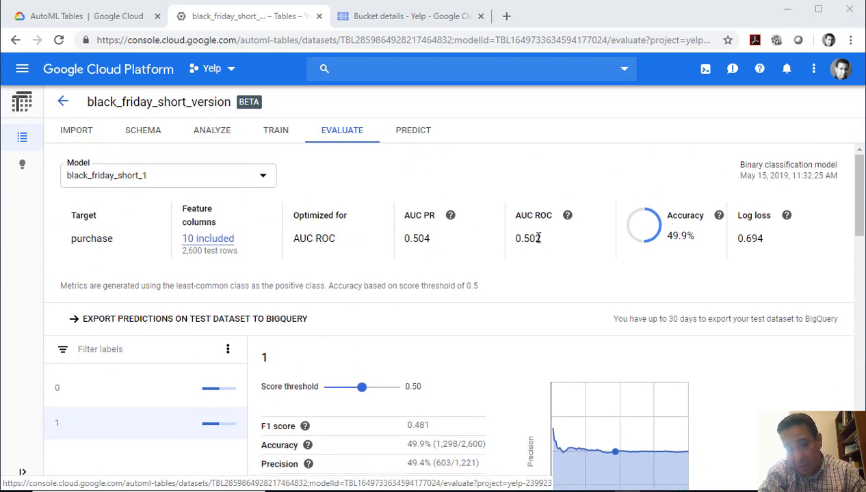
drag(540, 238, 410, 246)
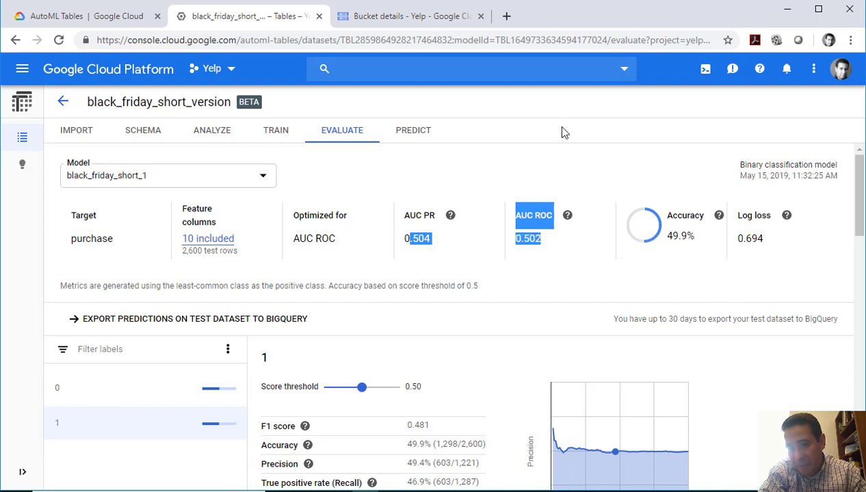
click(578, 170)
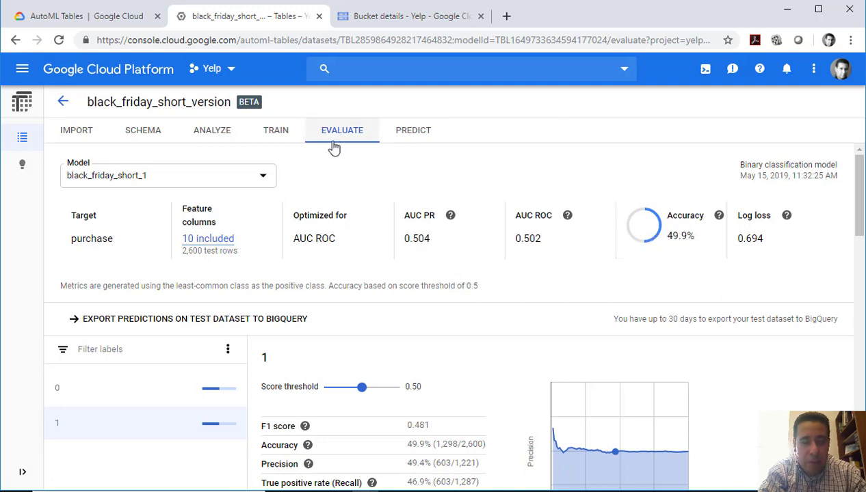
Look through the batch and online prediction options for the black_friday_short_1 model, including the batch input dataset fields.
click(403, 134)
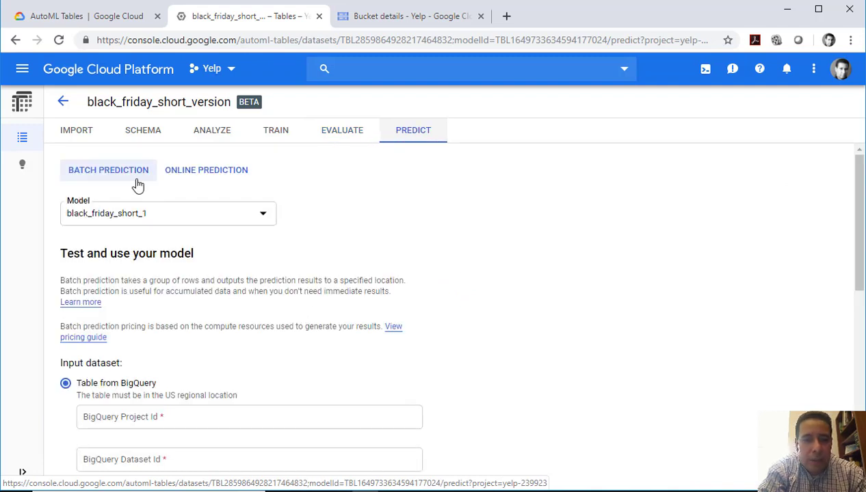
click(130, 182)
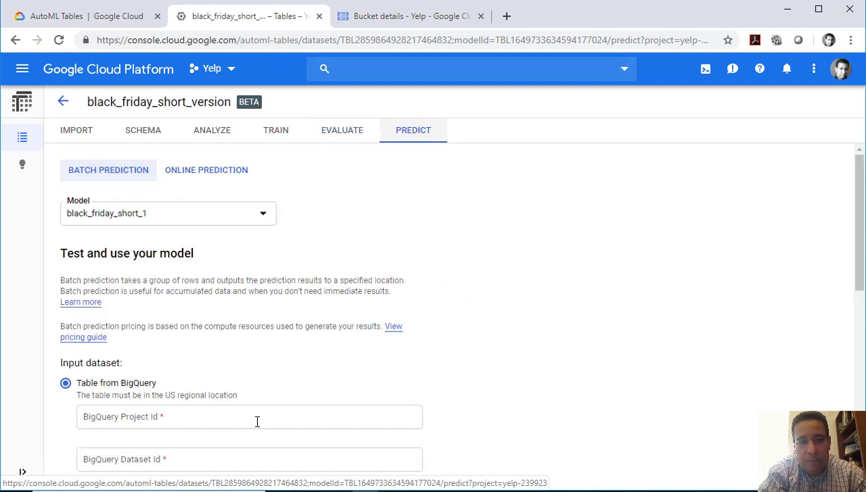
click(187, 174)
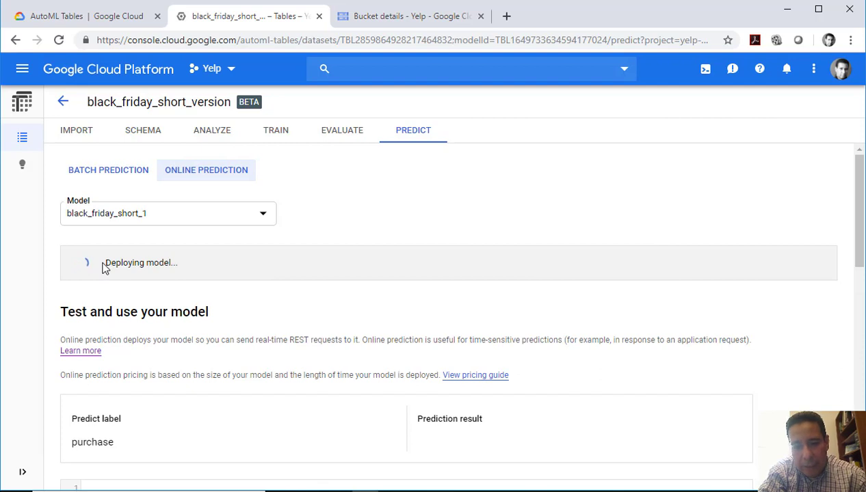
scroll(104, 268, down, 1)
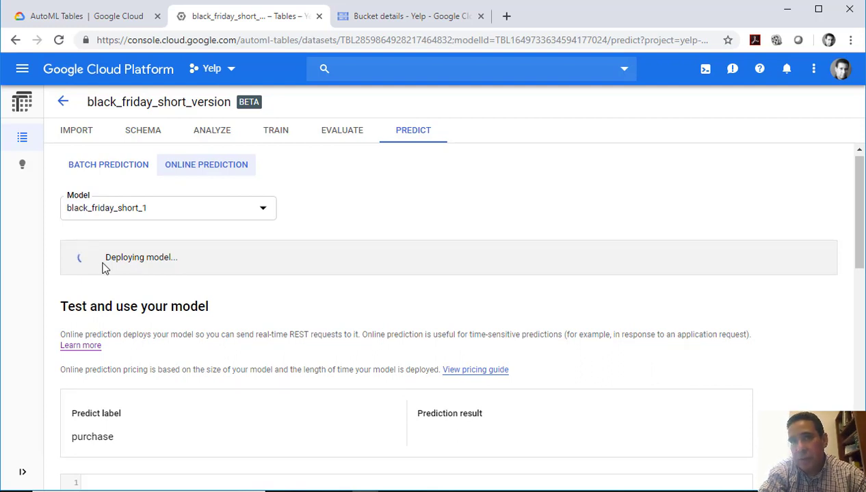
click(72, 171)
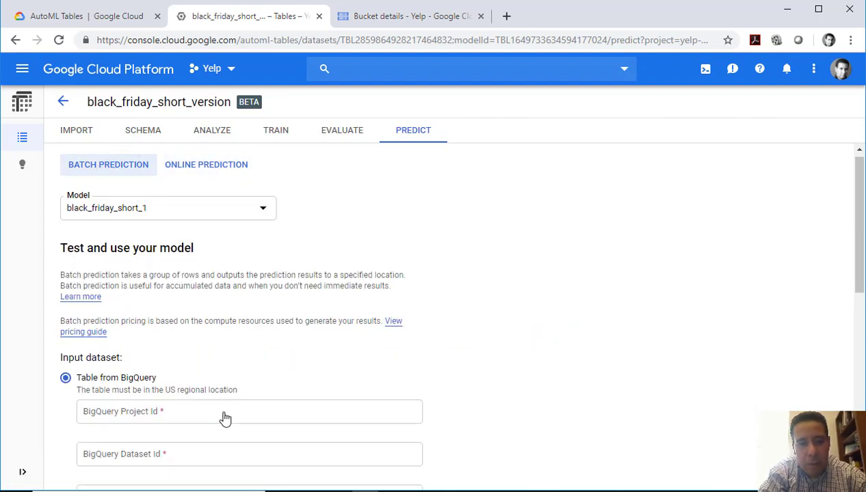
scroll(226, 419, down, 3)
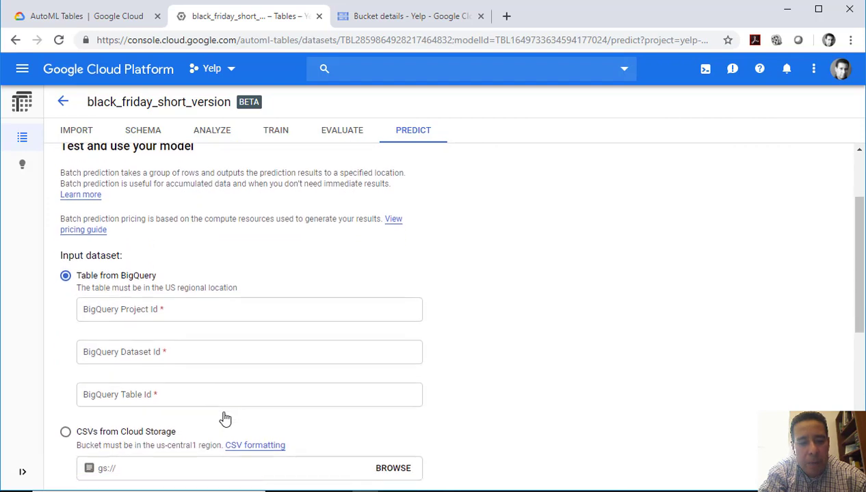
Review the dataset's schema columns and feature analysis, and go on to its training section.
click(127, 134)
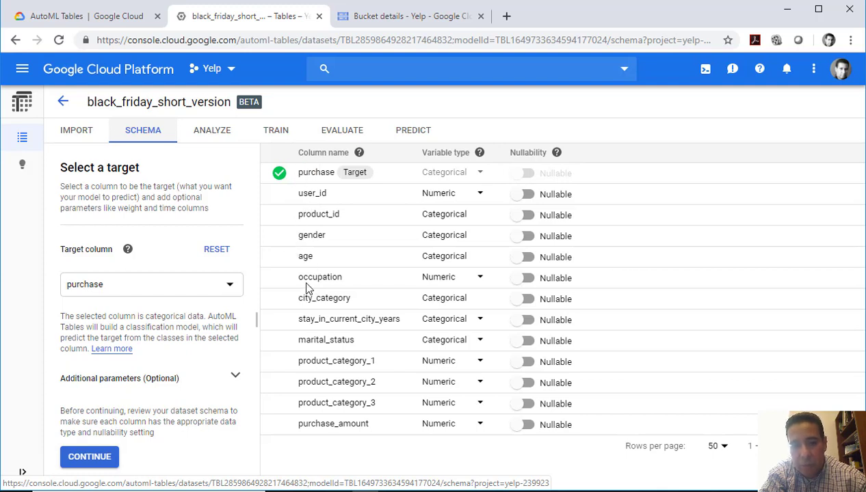
click(223, 134)
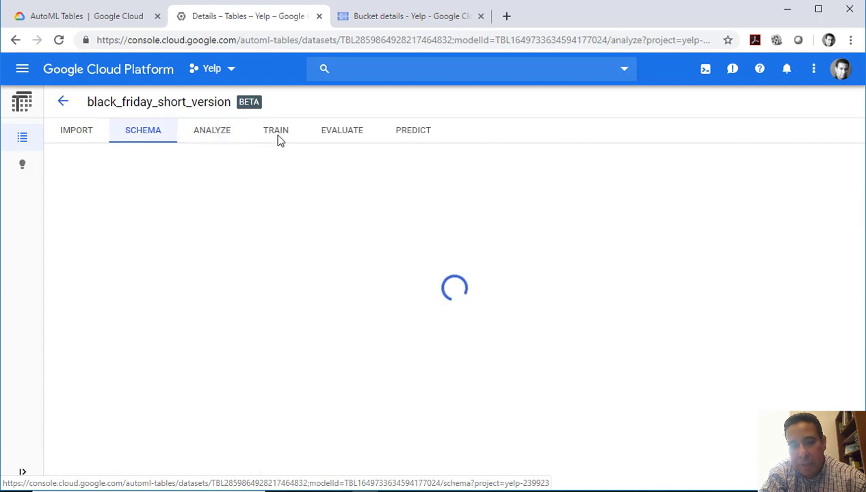
click(296, 137)
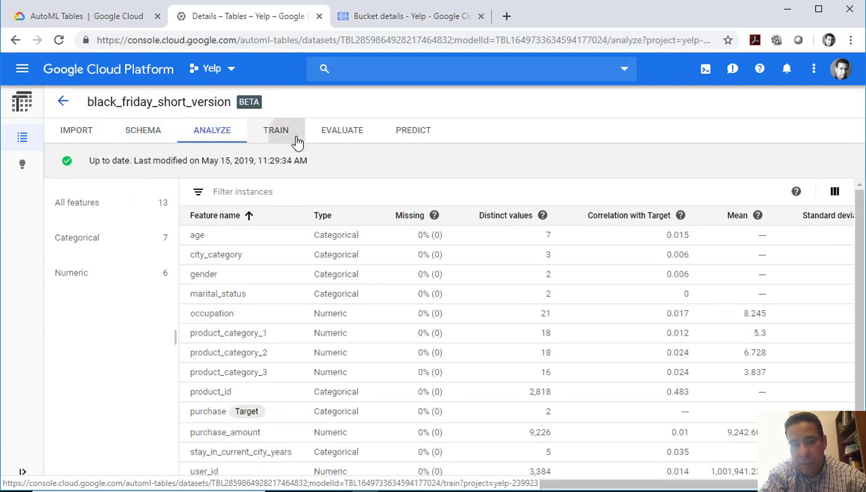
Configure the batch prediction to take CSVs from Cloud Storage as input and write the result to a Cloud Storage bucket.
click(405, 135)
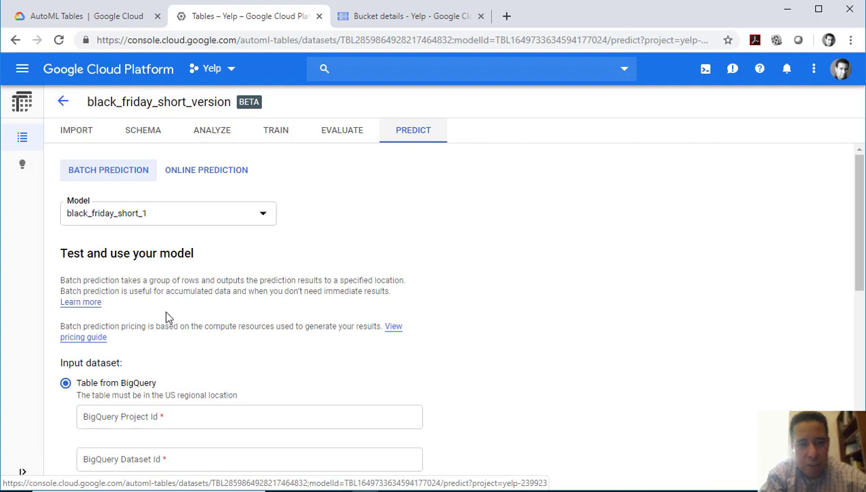
scroll(174, 337, down, 3)
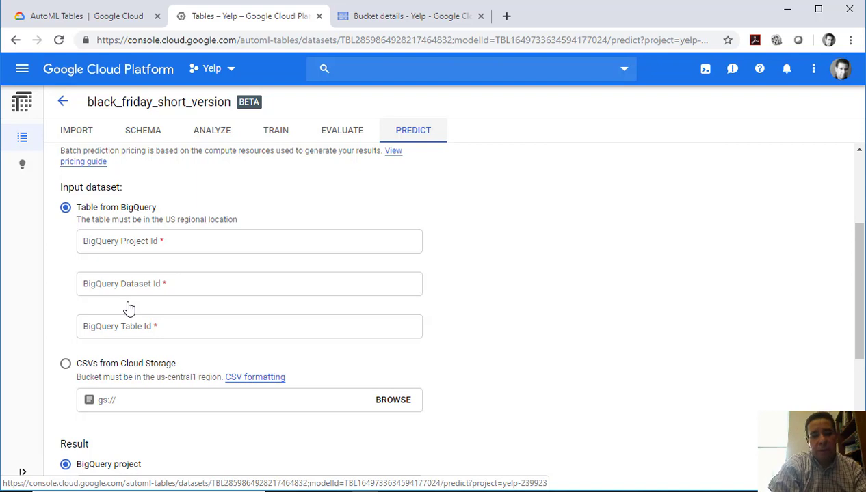
click(66, 364)
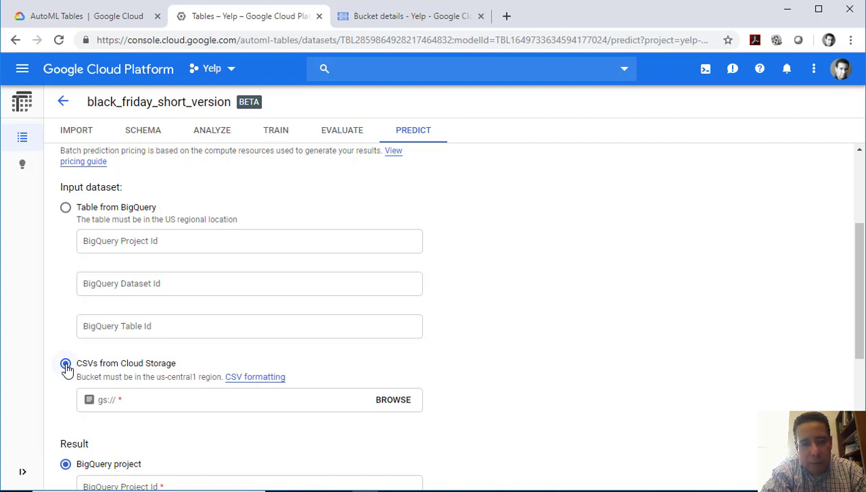
scroll(66, 369, down, 2)
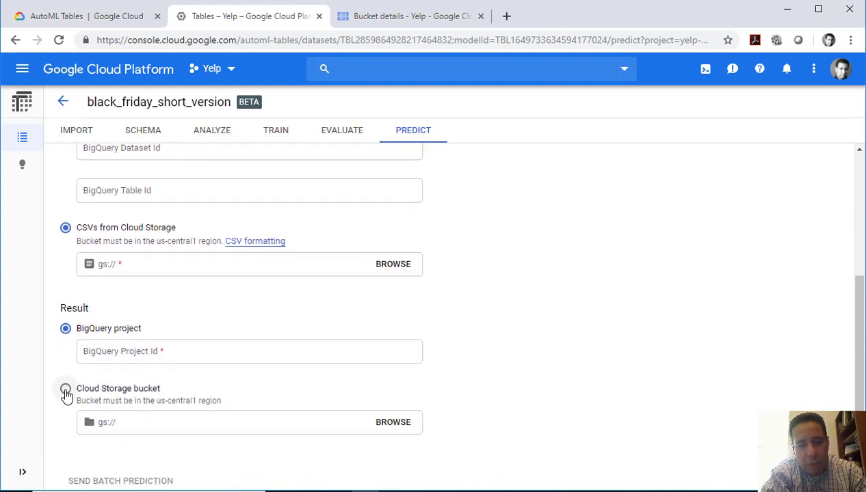
click(66, 389)
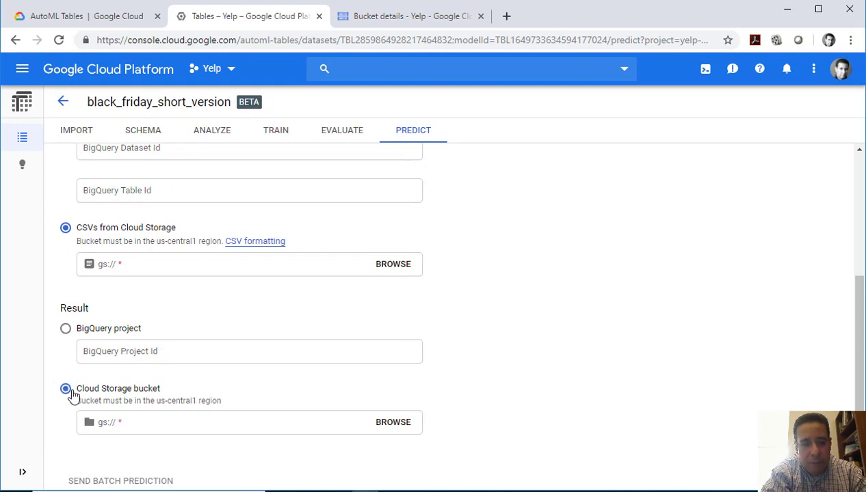
scroll(94, 355, up, 2)
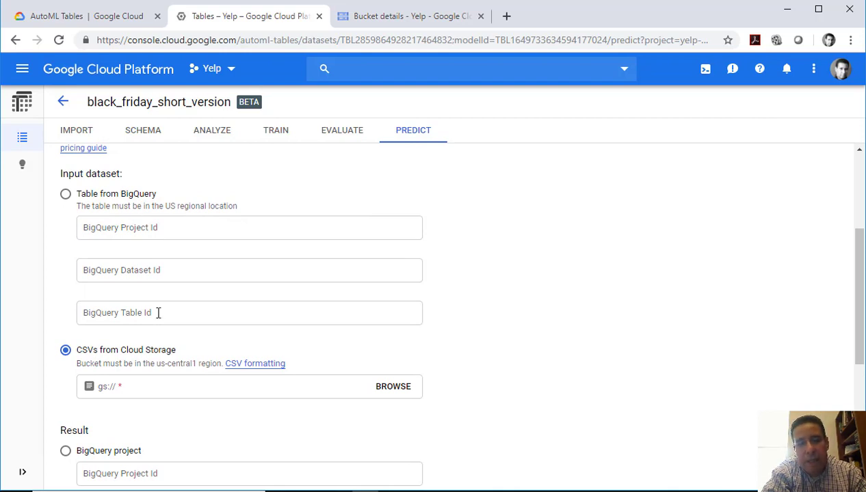
scroll(126, 350, down, 2)
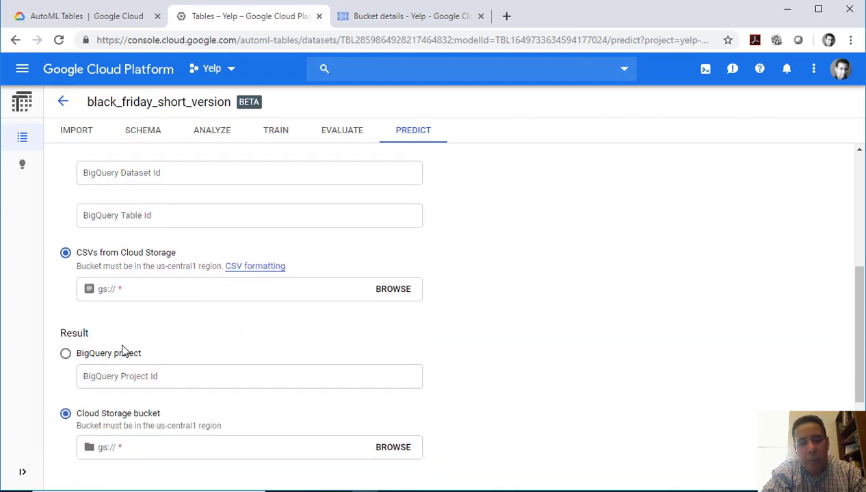
scroll(146, 383, up, 1)
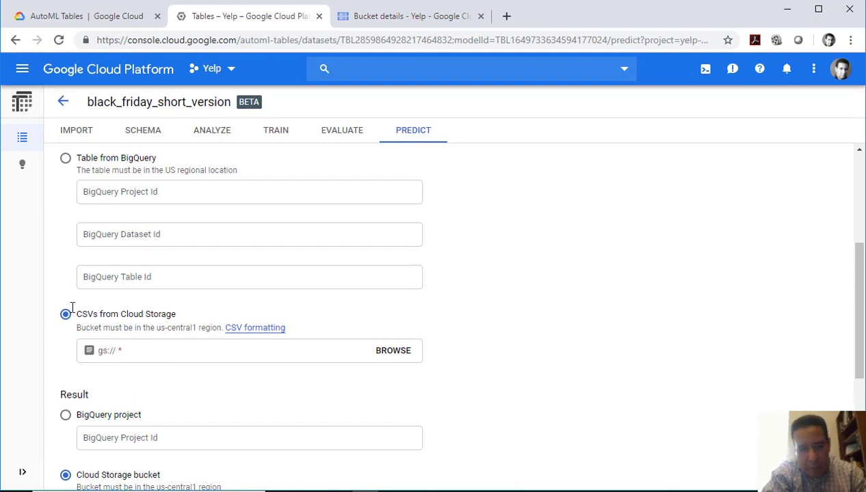
Switch to the blackfriday bucket in Cloud Storage and select only the file black_friday_test.csv.
click(359, 22)
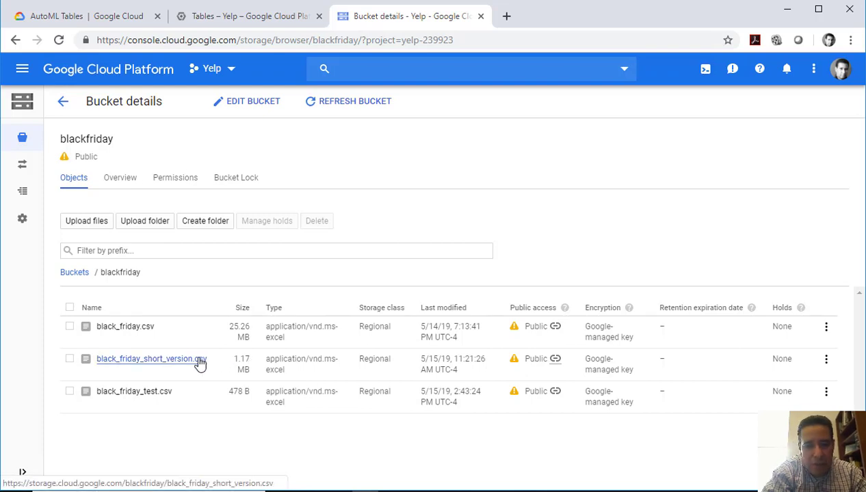
click(239, 365)
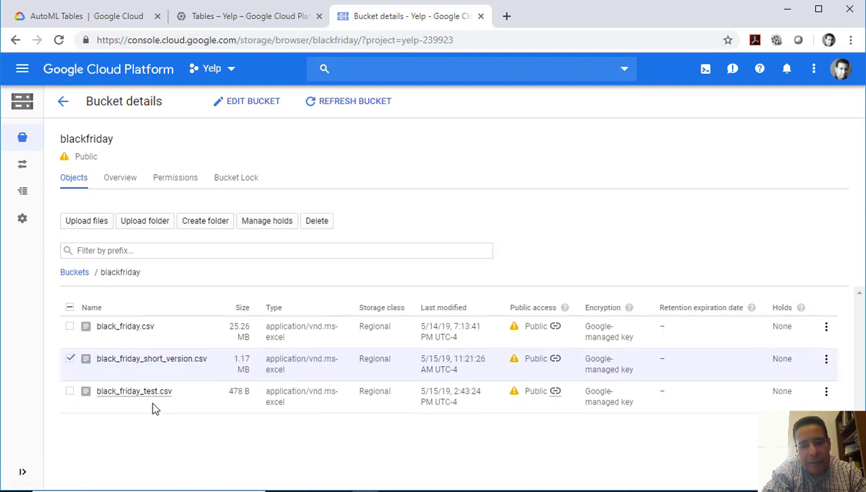
click(151, 401)
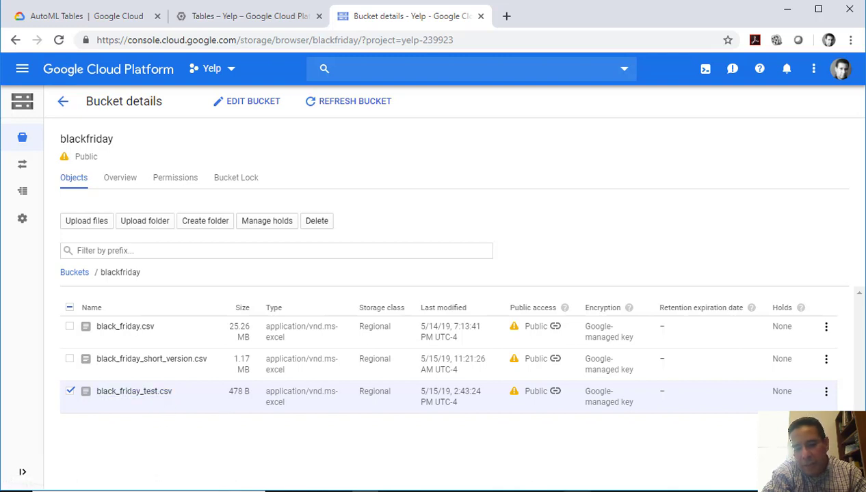
Switch to the black_friday_test workbook in Excel and set the purchase column to 0 in A2:A6 and 1 in A7:A11.
click(576, 490)
click(506, 476)
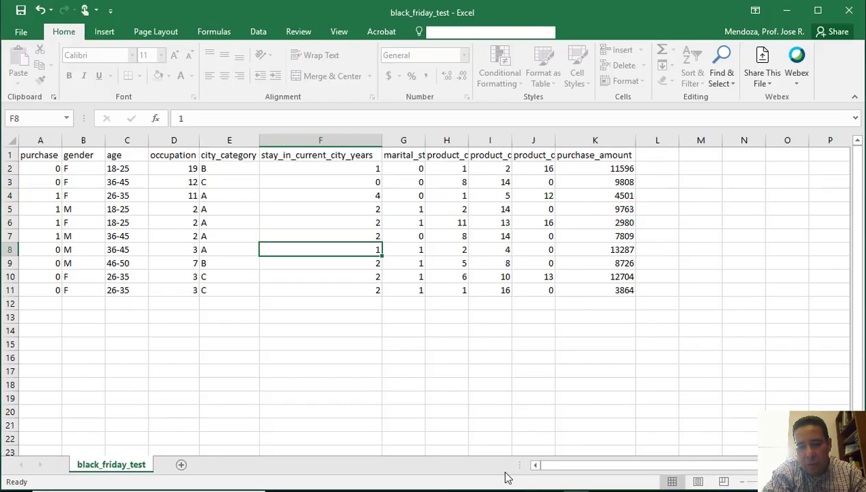
click(161, 315)
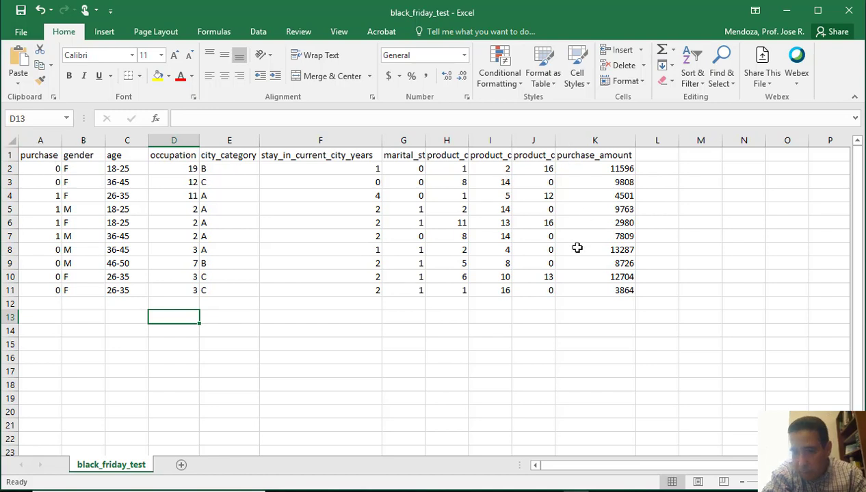
click(36, 172)
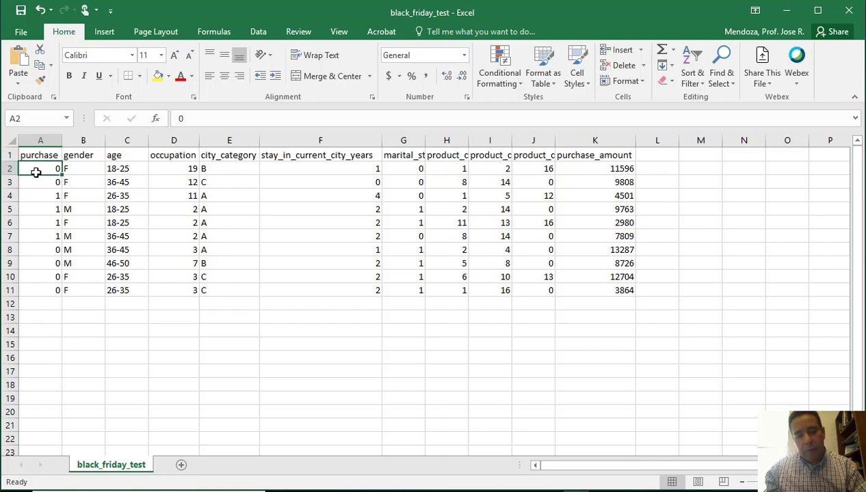
text(0)
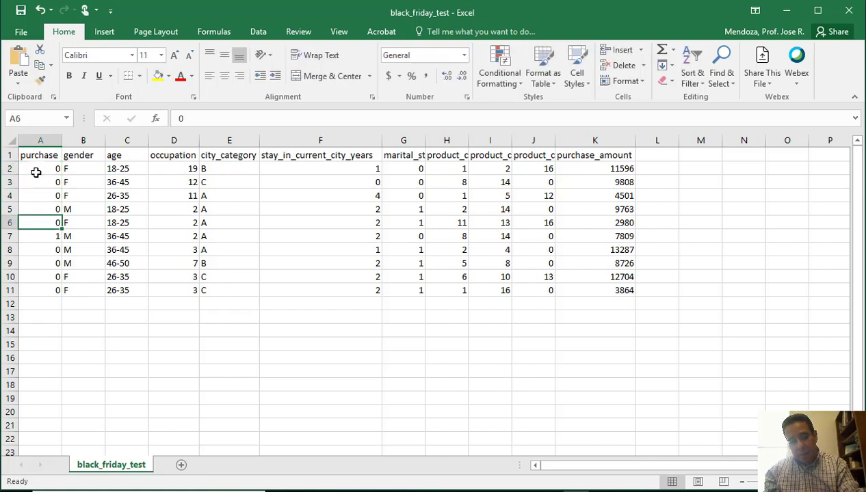
text( 0 0 0 0 1 1 1 1 1)
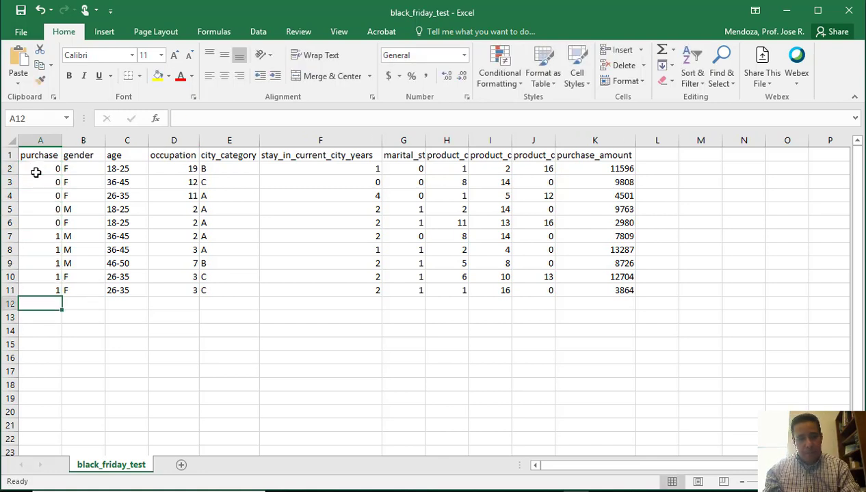
key(Tab)
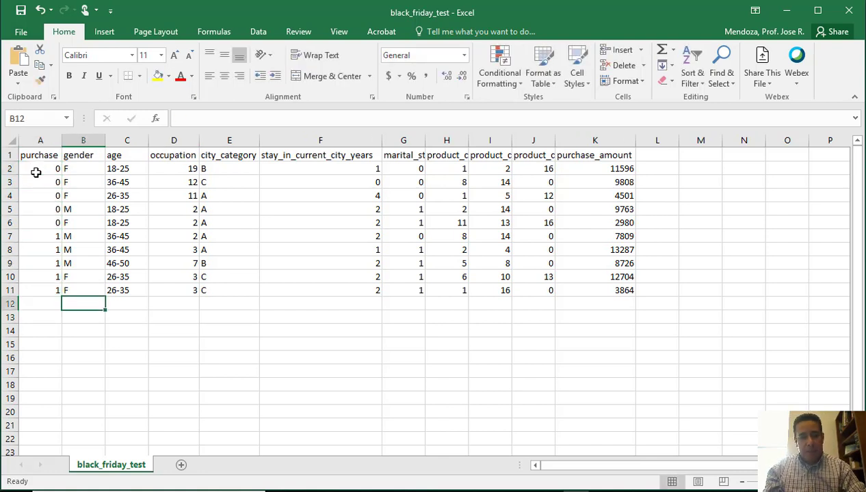
Set the gender of the first data row, cell B2, to M.
click(83, 168)
text(M)
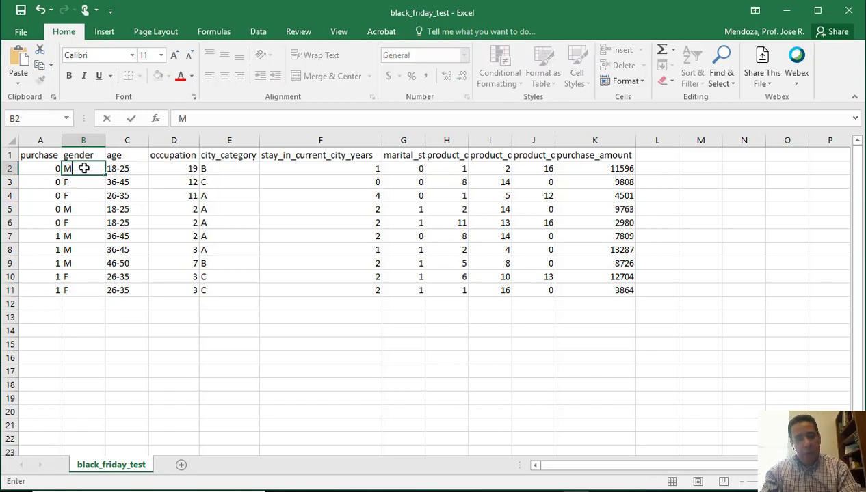
key(Return)
key(Right)
key(Up)
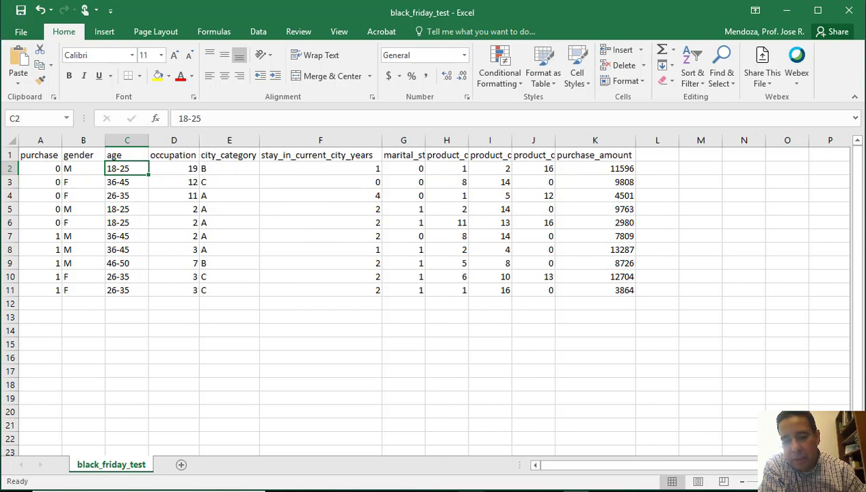
Check the Black Friday files listed in the Blackboard module, and return through the Excel sheet to the blackfriday bucket in the browser.
click(454, 435)
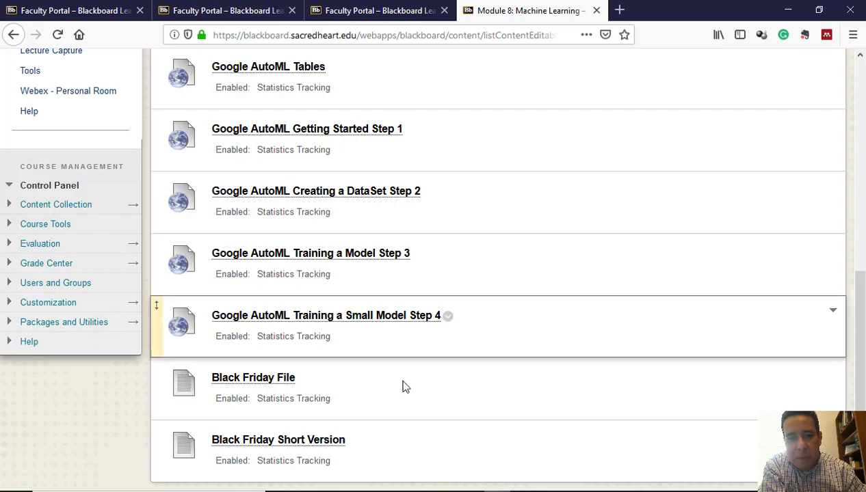
click(576, 491)
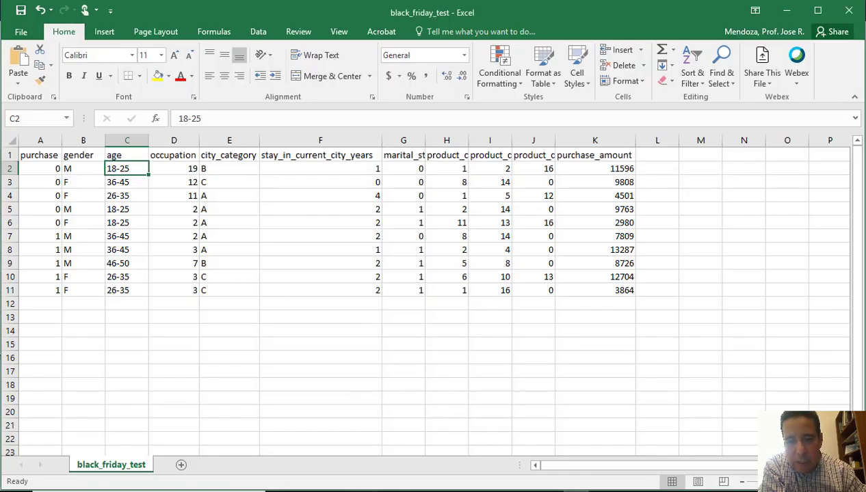
click(364, 491)
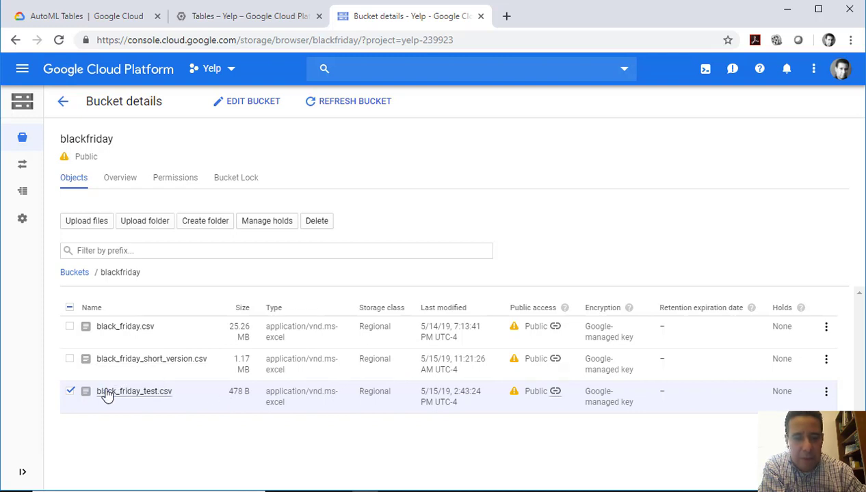
Return to the batch prediction form of black_friday_short_version in AutoML Tables and go to its Cloud Storage CSV input.
click(233, 19)
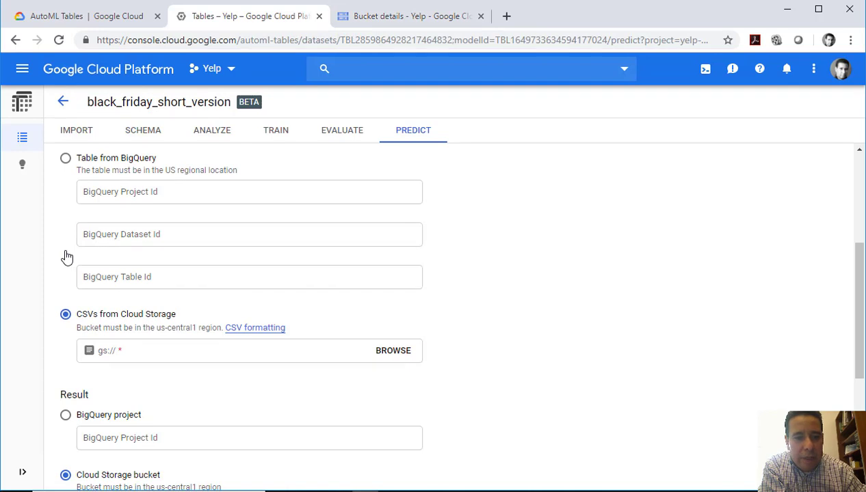
scroll(67, 257, up, 4)
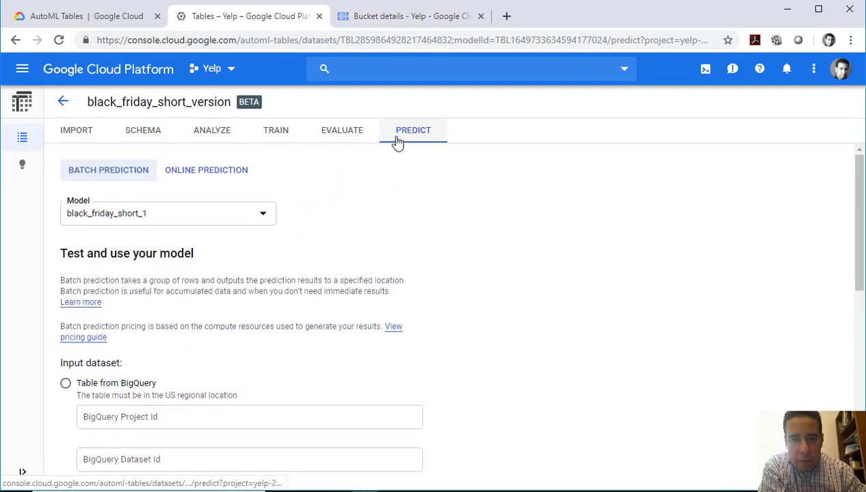
scroll(156, 306, down, 1)
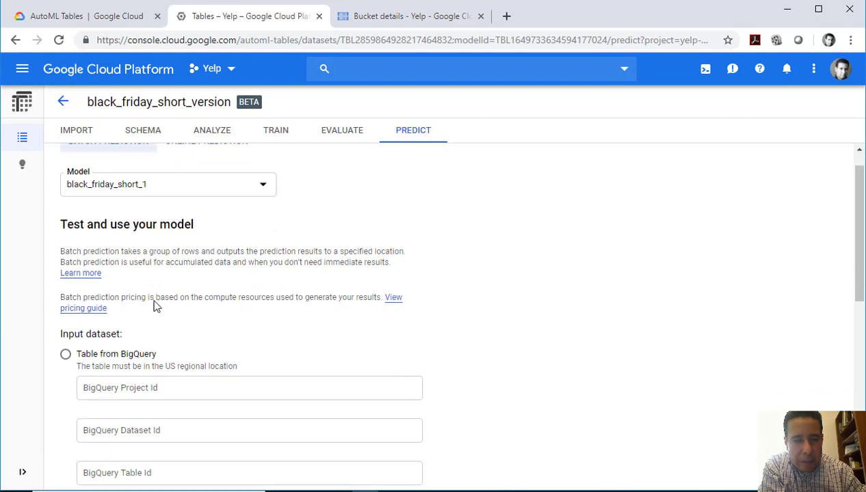
scroll(156, 307, down, 3)
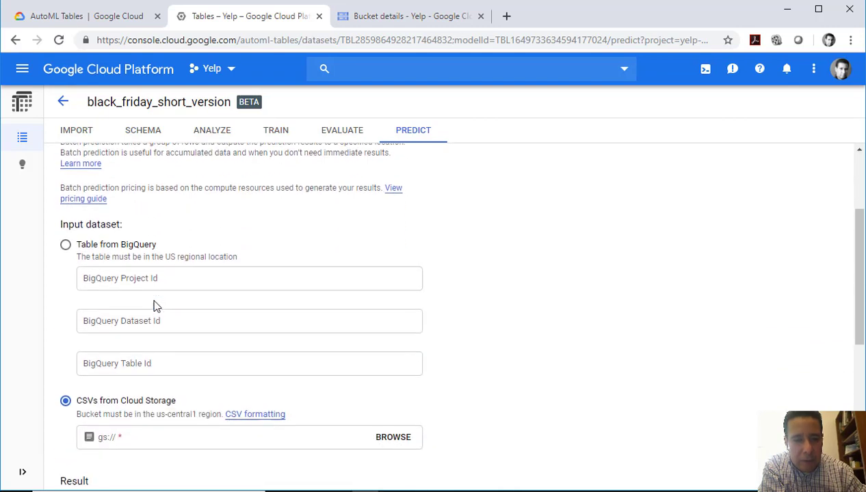
click(390, 440)
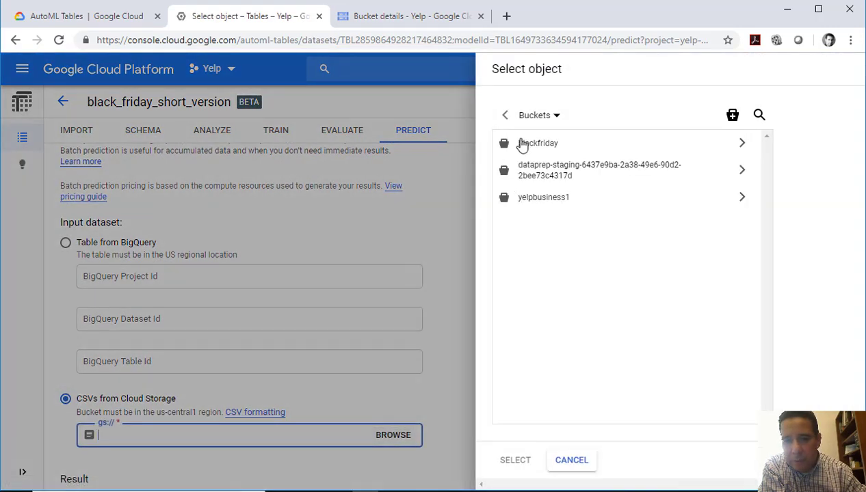
click(521, 461)
click(563, 460)
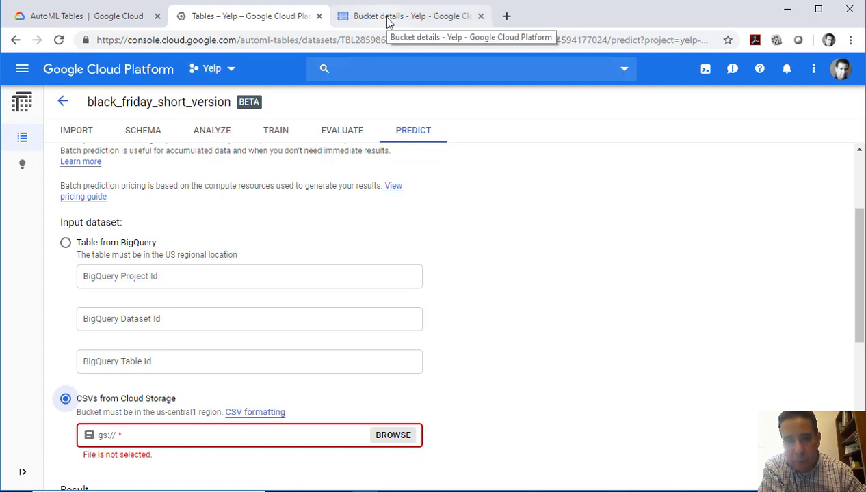
Set the batch prediction's CSV input to black_friday_test.csv from the blackfriday bucket.
click(400, 443)
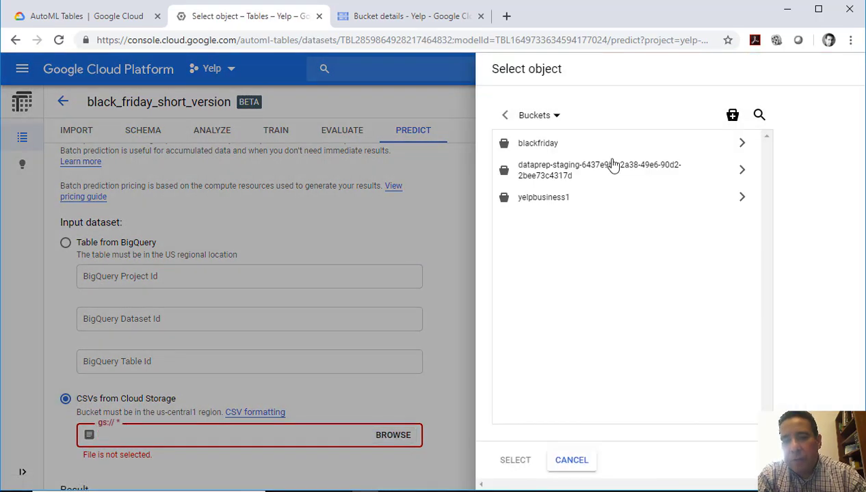
click(742, 145)
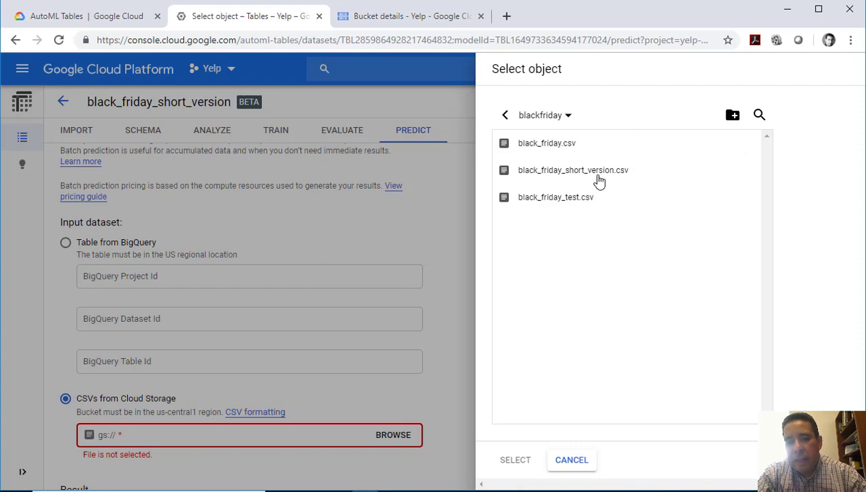
click(551, 199)
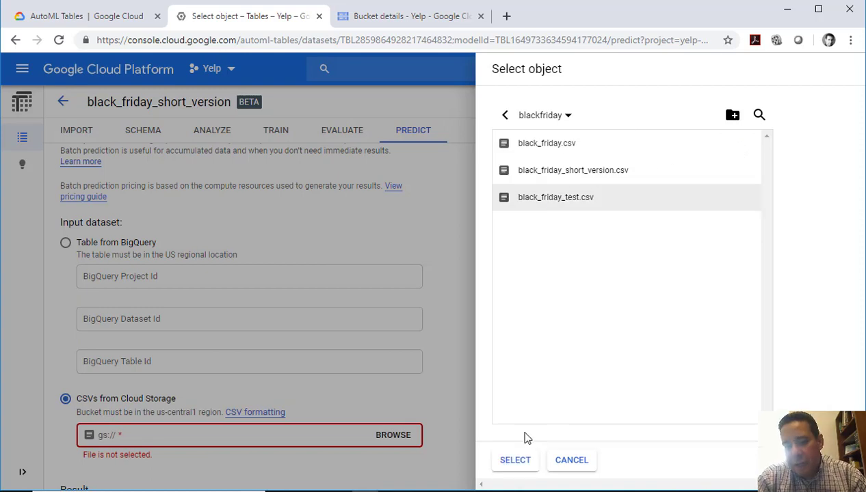
click(516, 462)
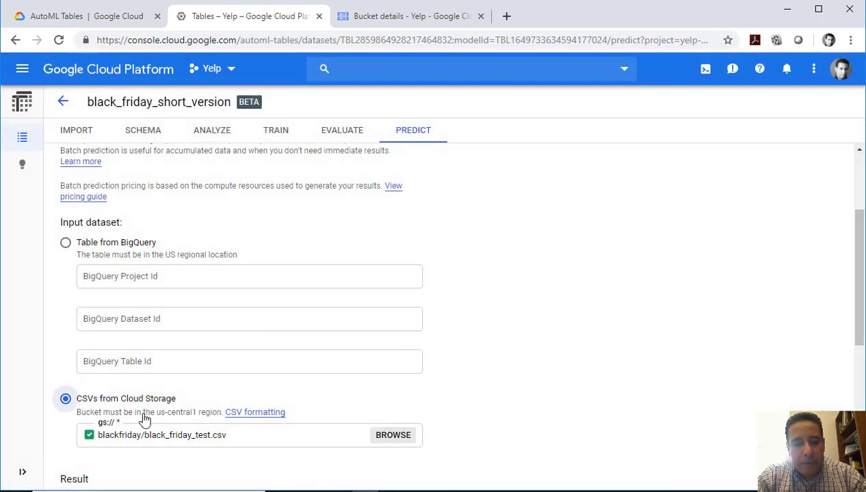
Review the test rows and columns in the black_friday_test workbook in Excel, and return to the batch prediction form in the browser.
scroll(131, 441, down, 2)
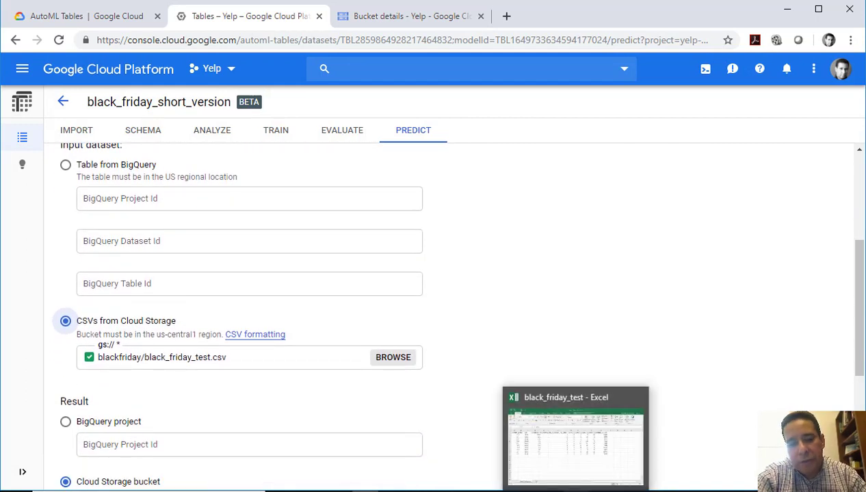
click(576, 491)
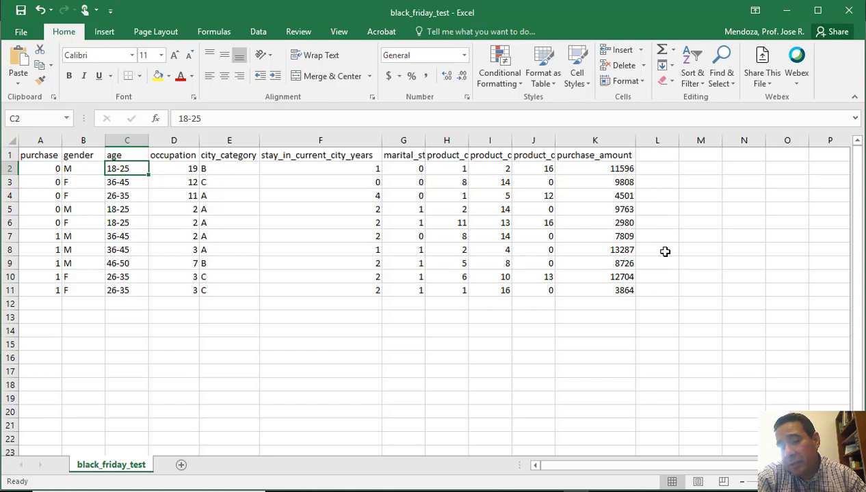
drag(665, 251, 650, 155)
click(686, 189)
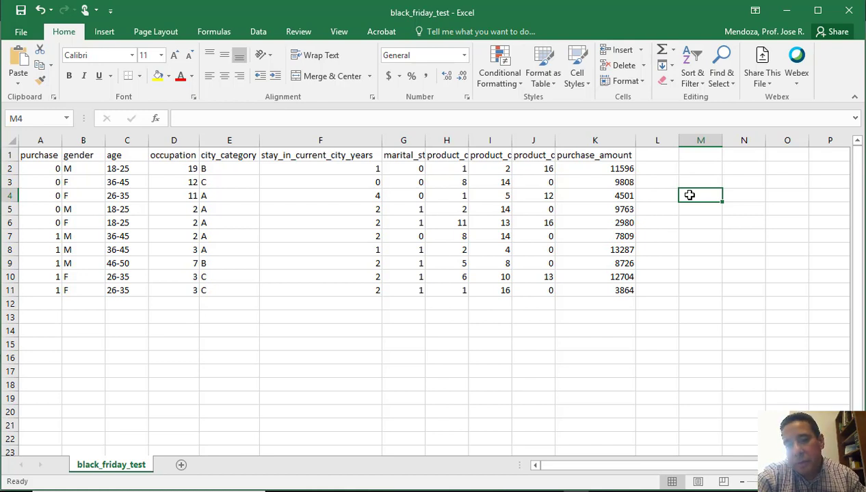
click(781, 11)
Set the Cloud Storage destination for the prediction results to the blackfriday bucket.
scroll(183, 383, down, 2)
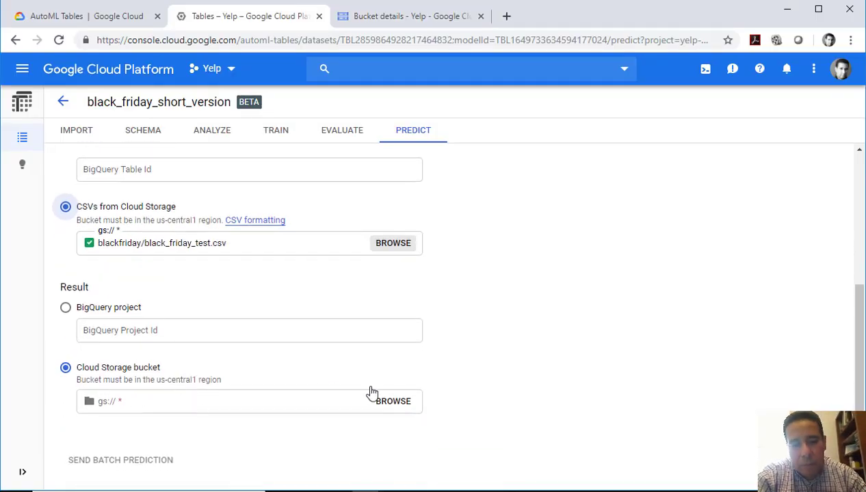
click(388, 404)
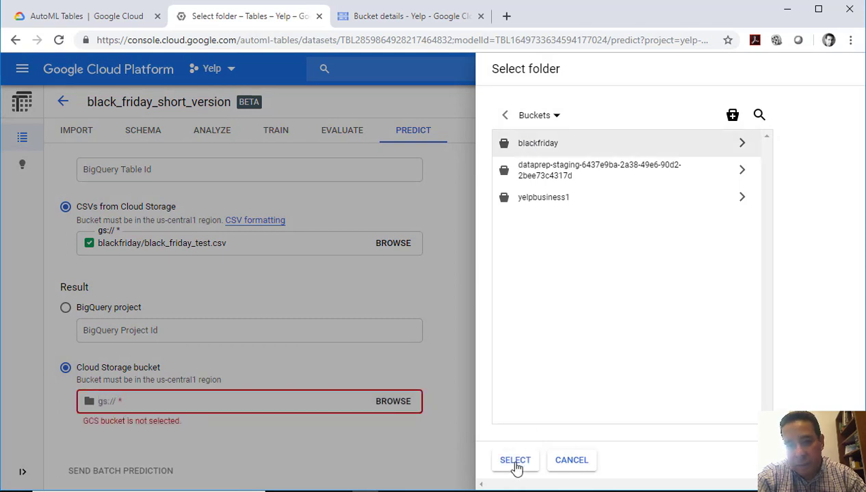
click(515, 463)
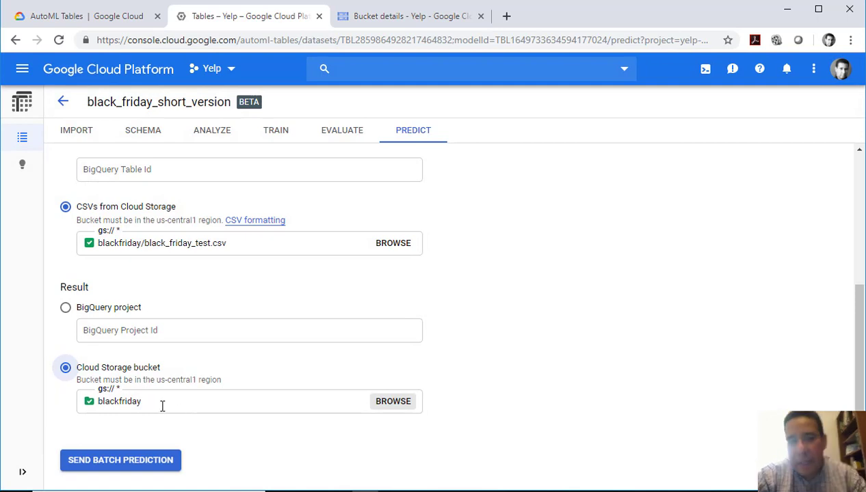
Review the input and result locations, send the batch prediction, and check its entry under Recent Predictions.
scroll(162, 407, up, 4)
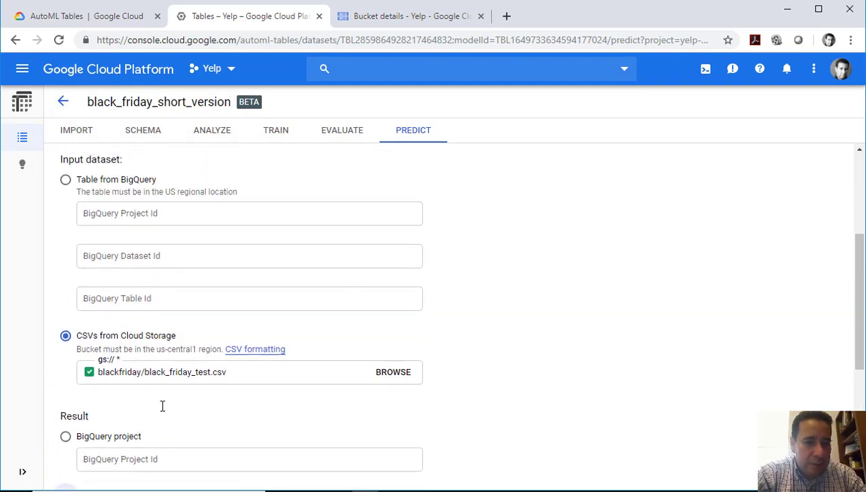
scroll(162, 406, down, 2)
scroll(162, 406, down, 2)
scroll(163, 407, up, 1)
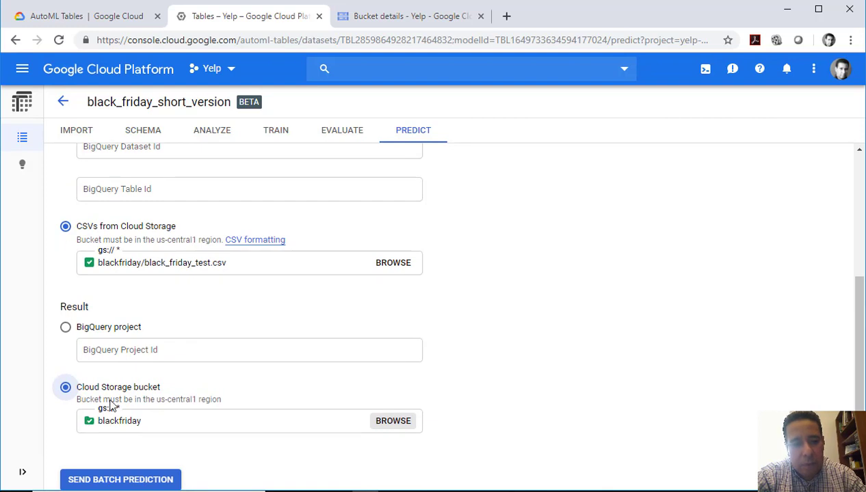
scroll(48, 388, down, 1)
click(94, 395)
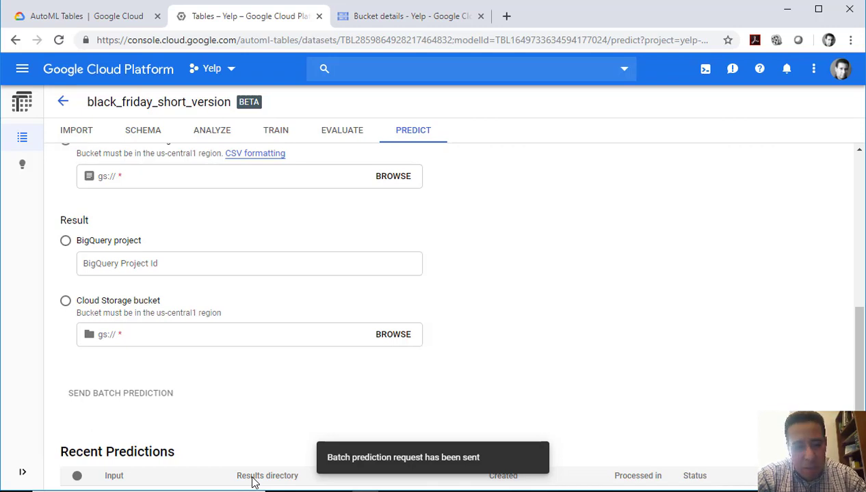
scroll(252, 482, down, 2)
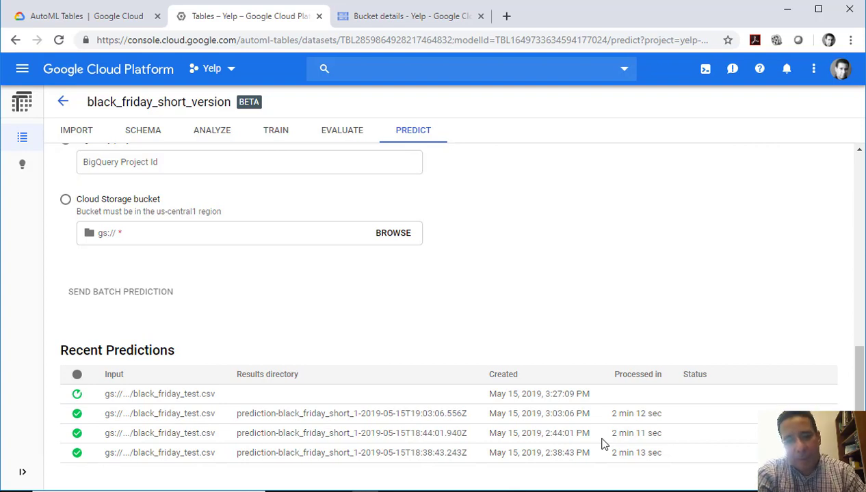
scroll(379, 296, up, 1)
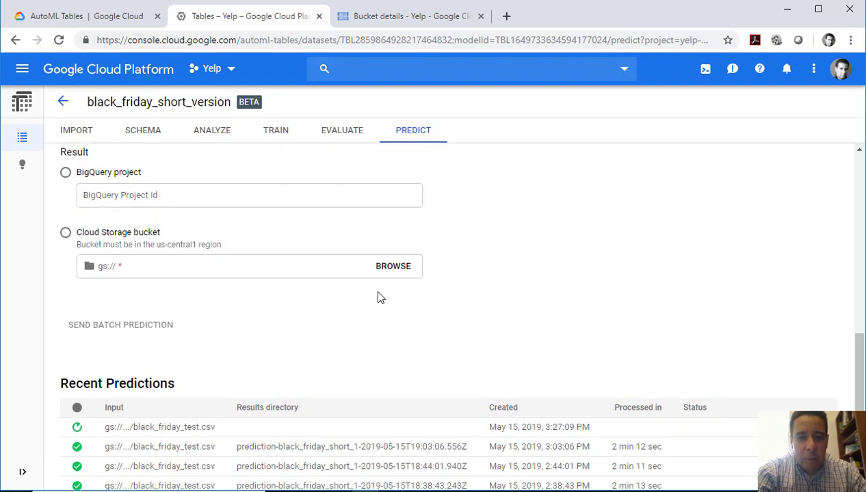
Switch the black_friday_short_1 model to online prediction and review its deployment status, pricing note and predict label.
scroll(379, 296, up, 7)
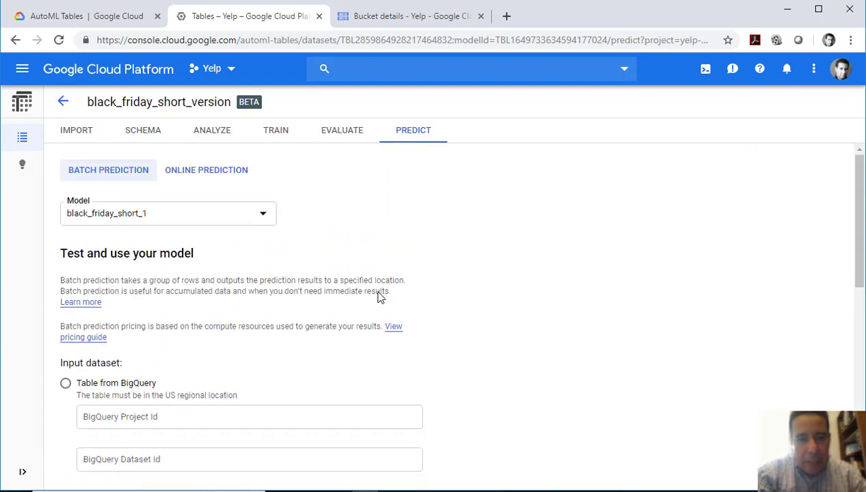
click(209, 179)
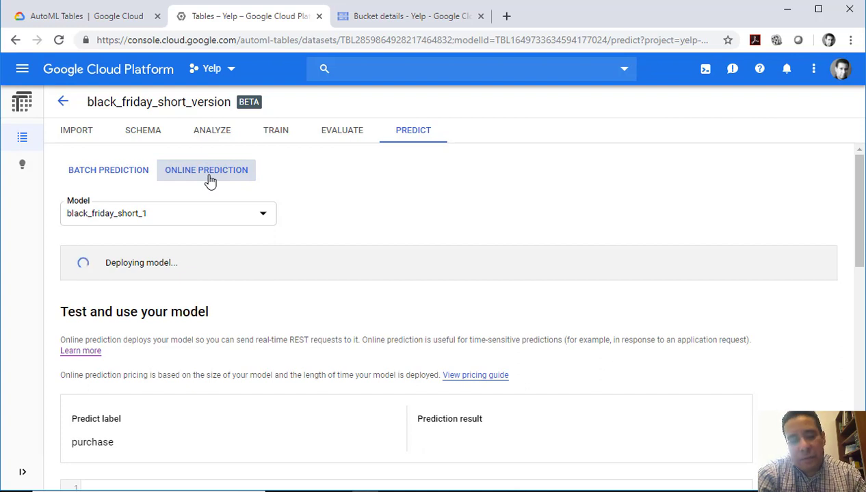
scroll(211, 182, down, 1)
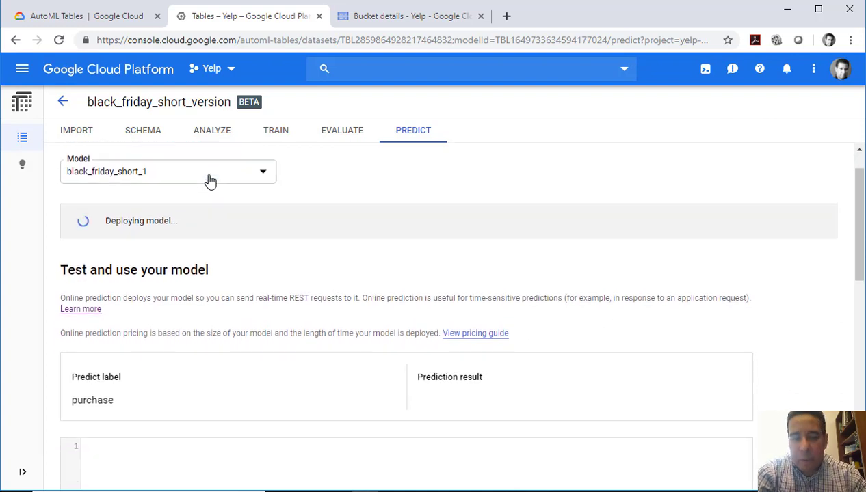
scroll(265, 330, down, 1)
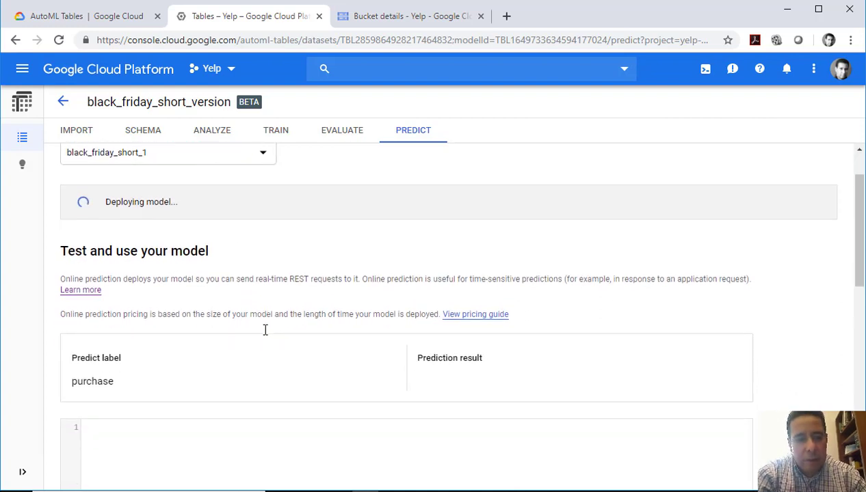
scroll(265, 330, up, 1)
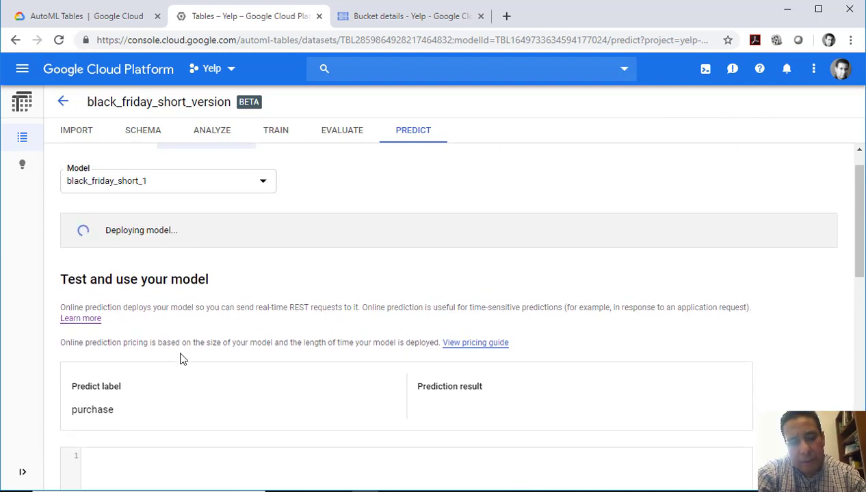
scroll(182, 355, down, 1)
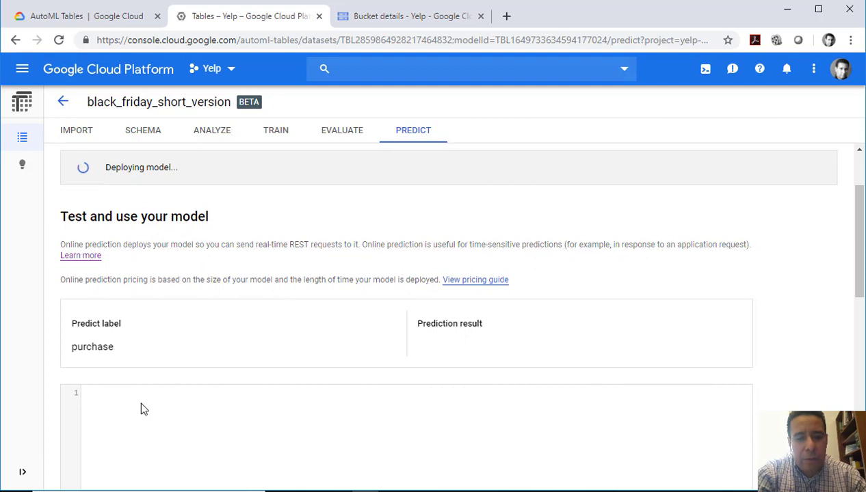
Enter a JSON payload for online prediction with the row values 0, F, 18-25, 3, B, 1, 0, 1, 2, 16 and 7776.
click(141, 407)
scroll(147, 283, up, 2)
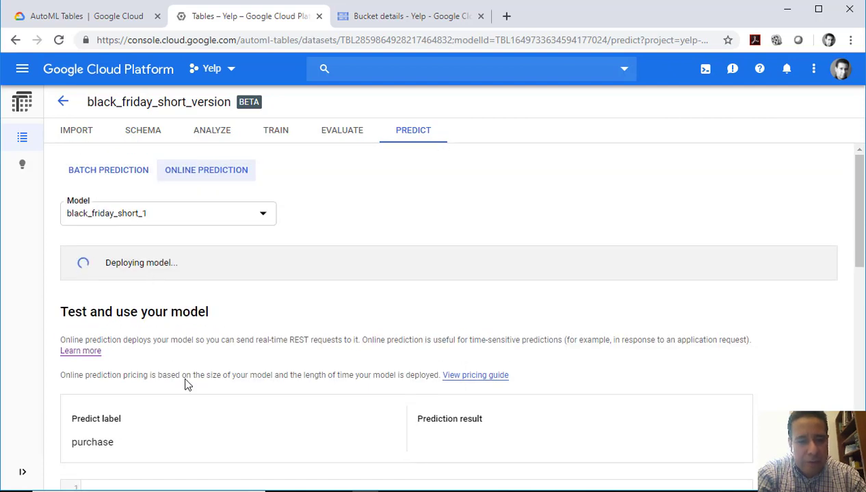
scroll(187, 383, down, 2)
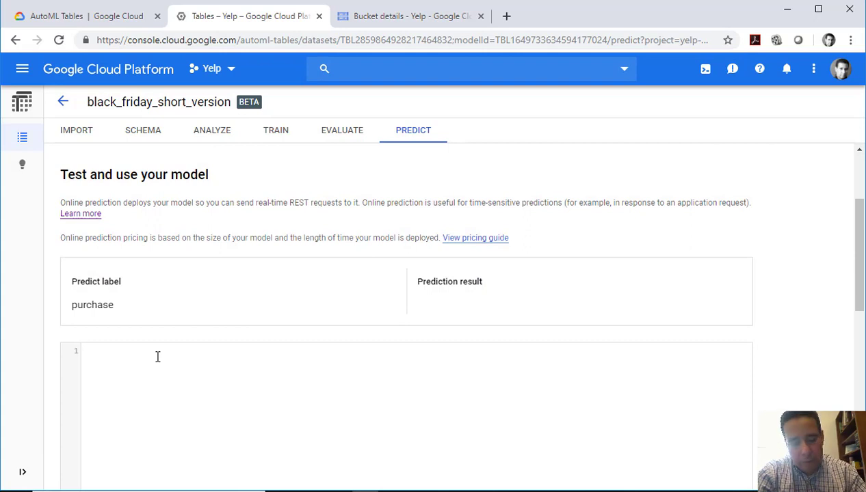
text({   "payload": {     "row": {       "values": [         "0",         "F",         "18-25",         "3",         "B",         "1",         "0",         "1",         "2",         "16",         "7776"       ]     }   } })
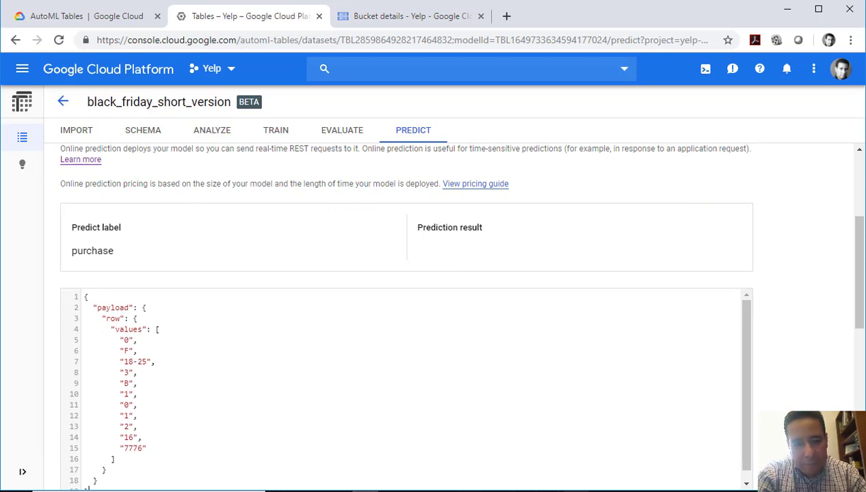
Compare the JSON payload with the columns in the black_friday_test workbook in Excel, and set the payload's gender value to M.
click(571, 490)
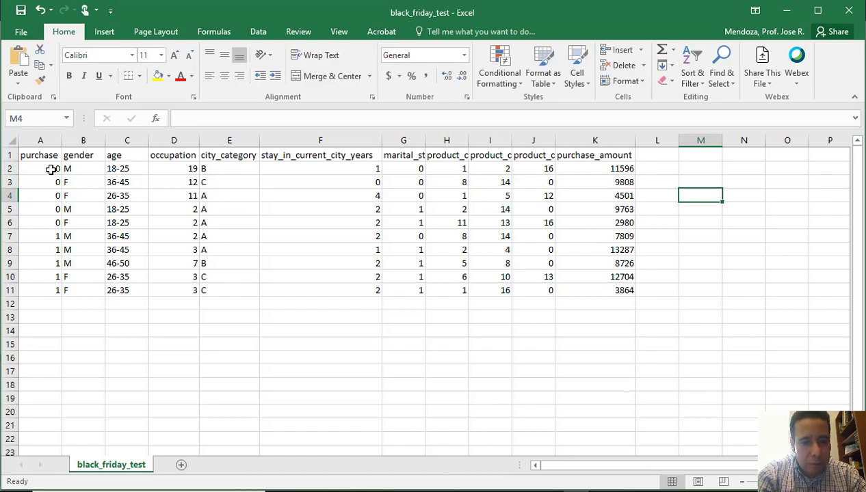
click(365, 491)
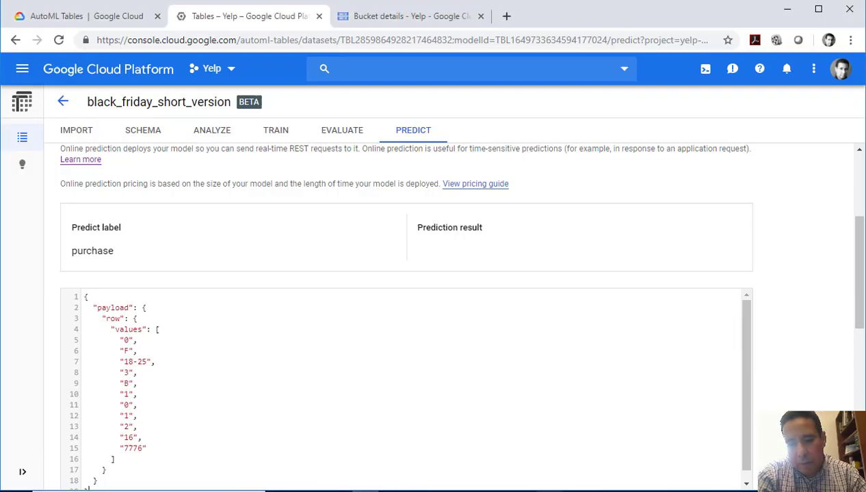
click(571, 491)
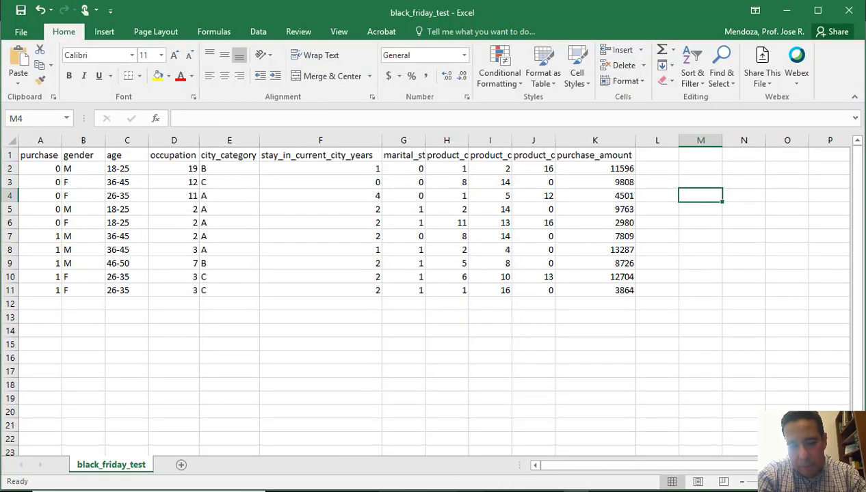
click(349, 491)
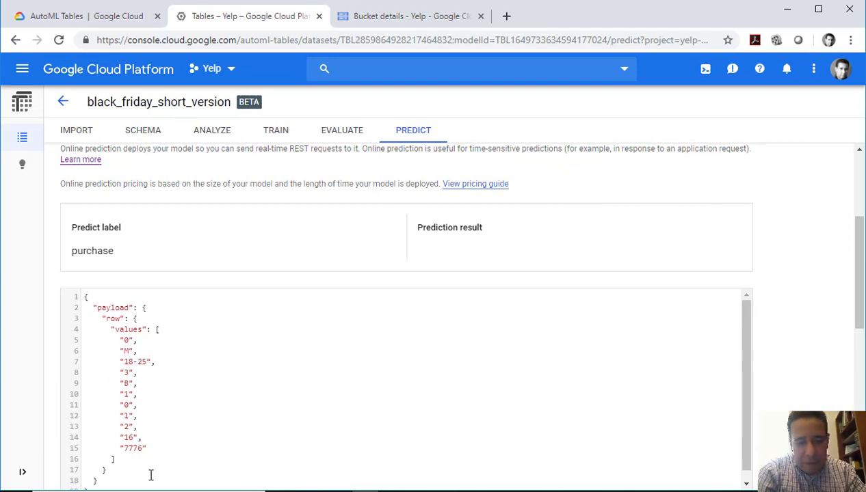
scroll(128, 410, down, 1)
scroll(52, 358, down, 2)
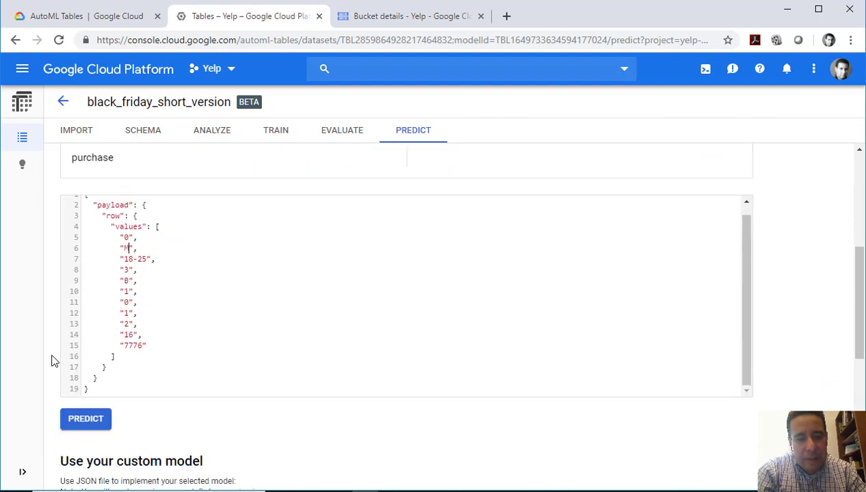
Check the deployment status of the black_friday_short_1 model for online prediction against the entered JSON payload.
click(78, 365)
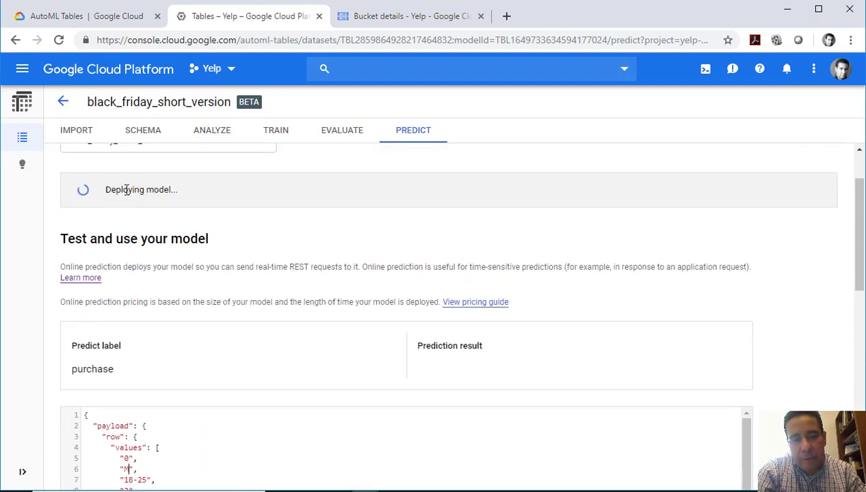
scroll(257, 348, down, 3)
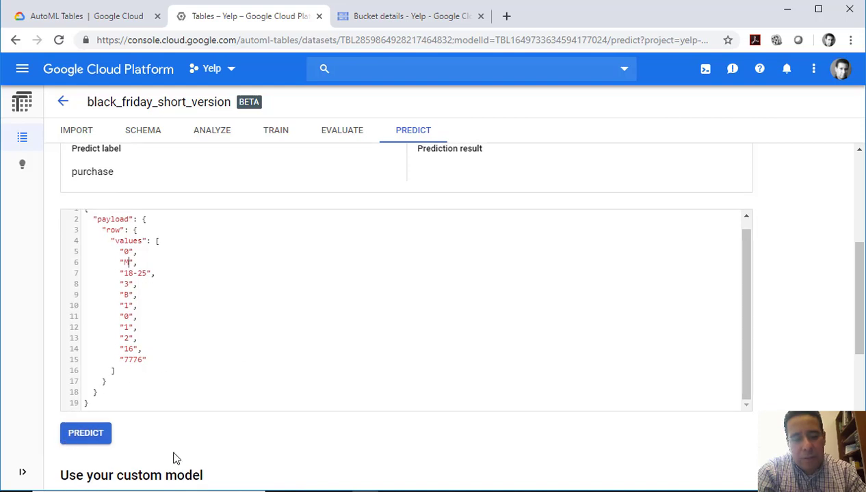
scroll(213, 463, up, 3)
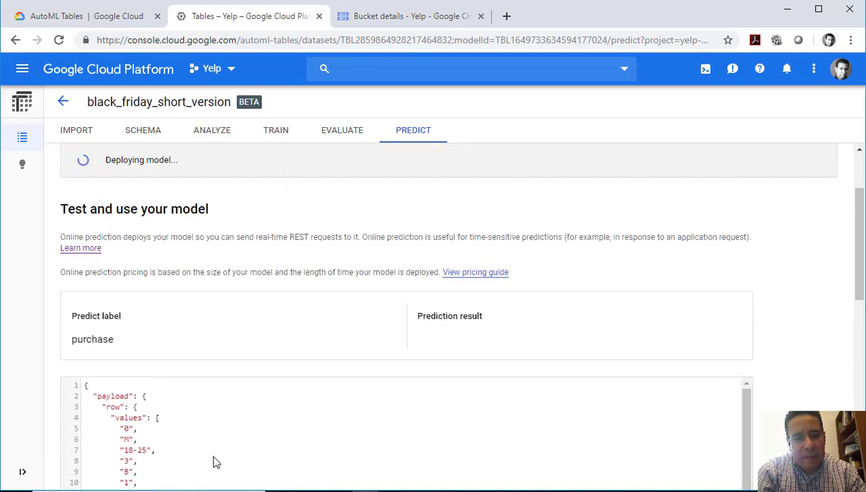
scroll(213, 463, up, 1)
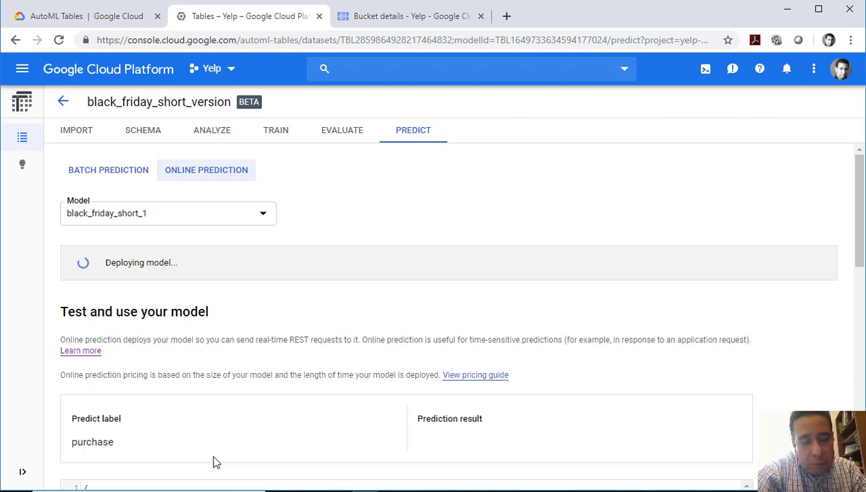
Check the batch prediction's status under Recent Predictions and refresh the blackfriday bucket's object list.
click(116, 174)
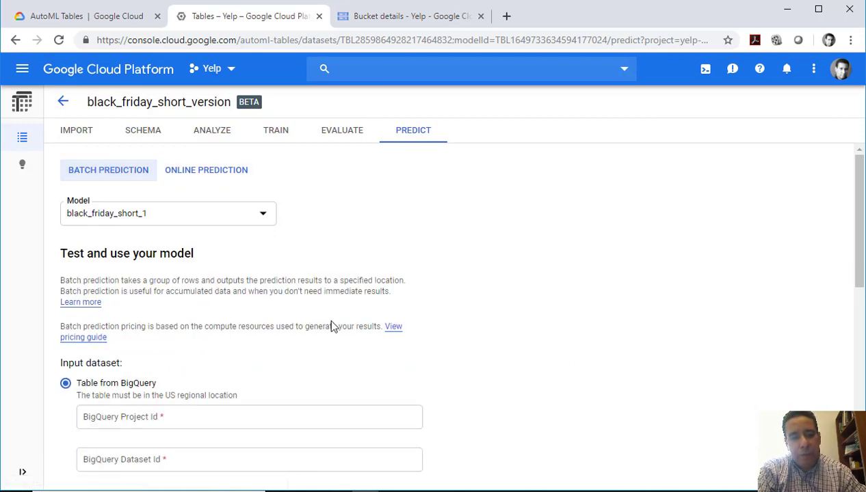
scroll(332, 326, down, 8)
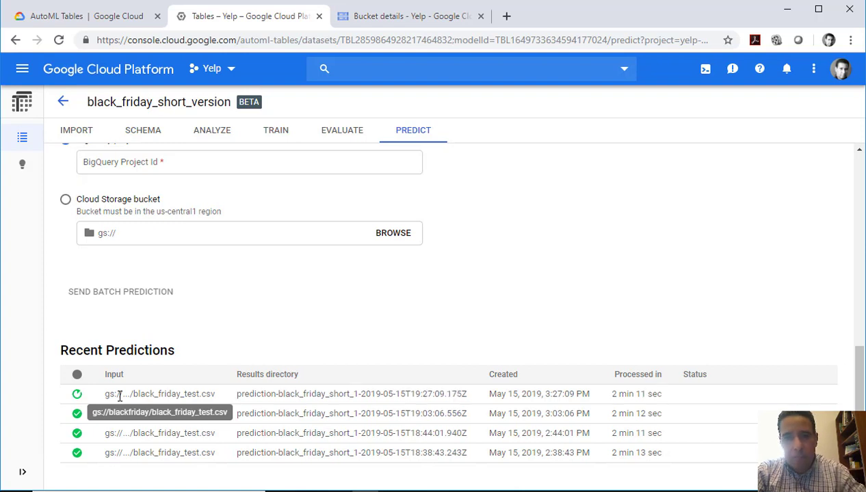
click(383, 19)
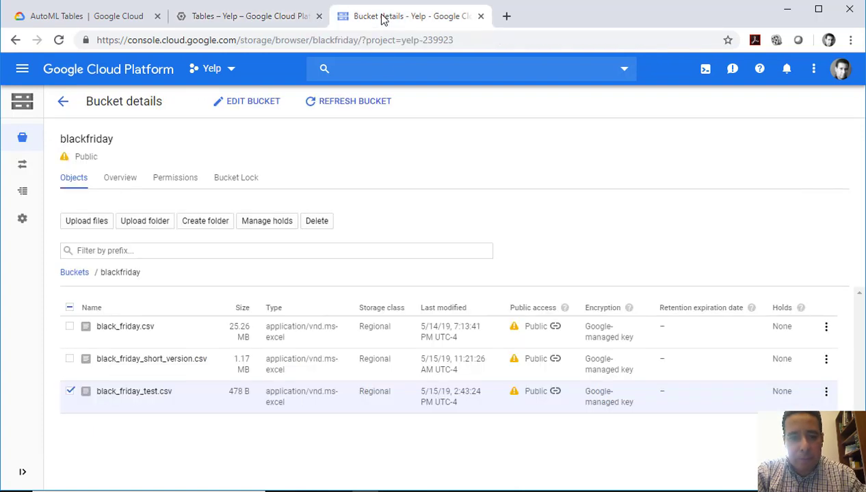
click(354, 105)
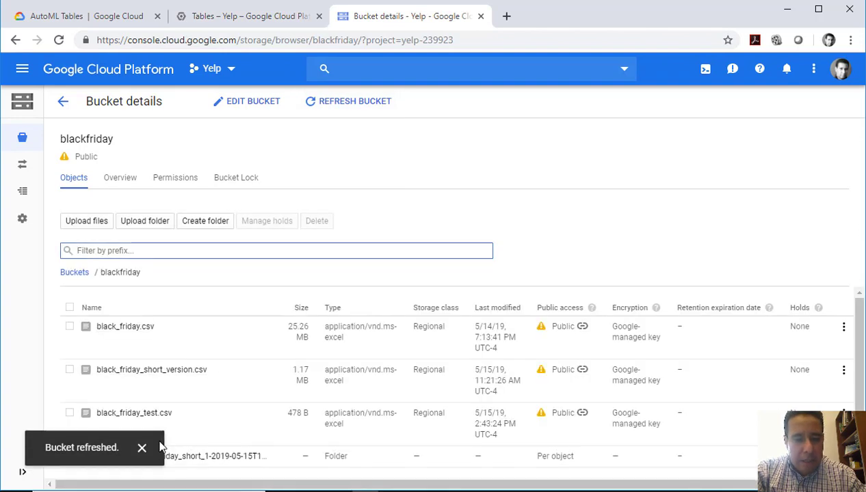
click(143, 448)
scroll(134, 438, down, 1)
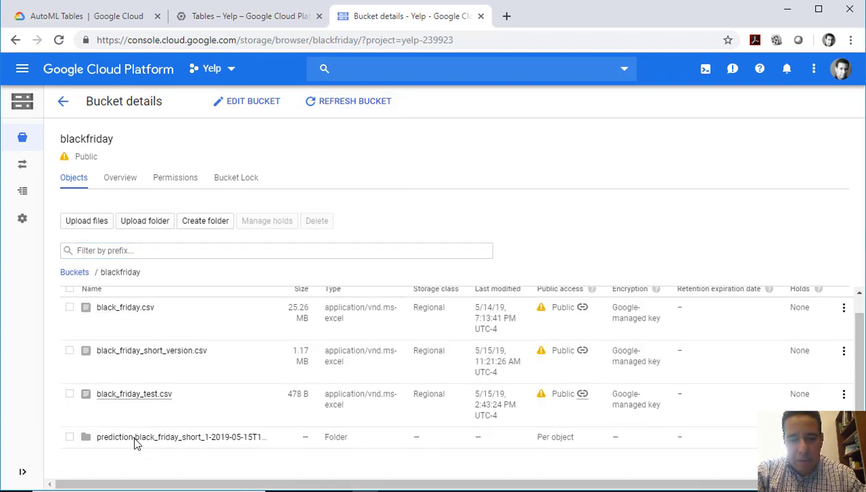
click(250, 18)
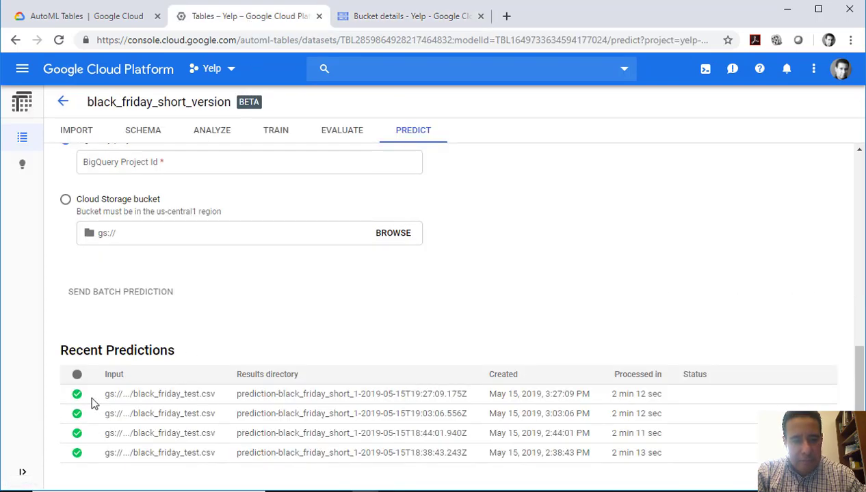
click(408, 18)
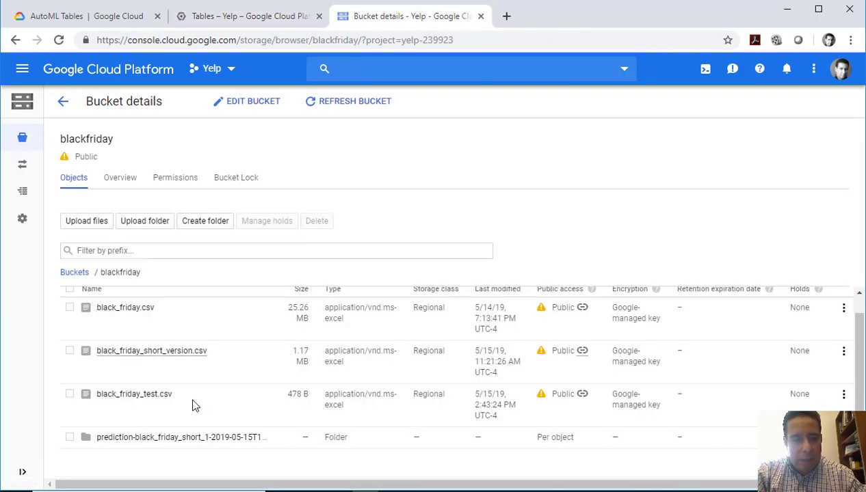
Download tables_1.csv from the bucket's new prediction-black_friday_short_1 results folder and open it in Excel.
click(165, 446)
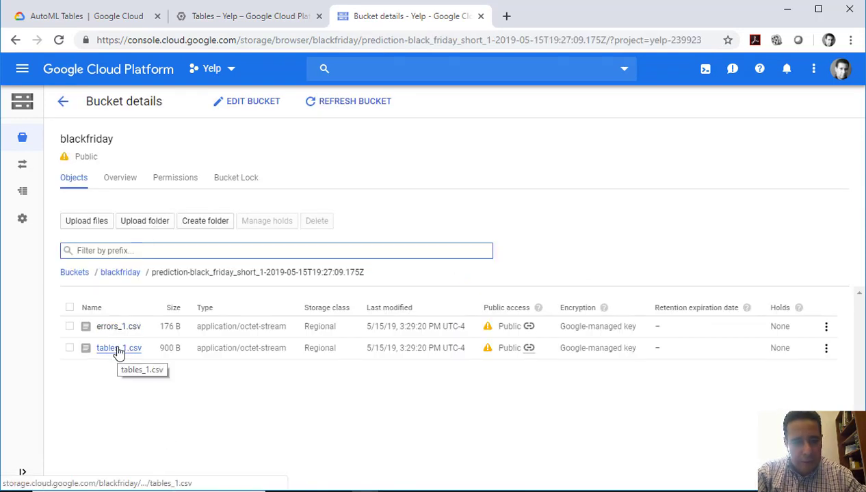
click(119, 350)
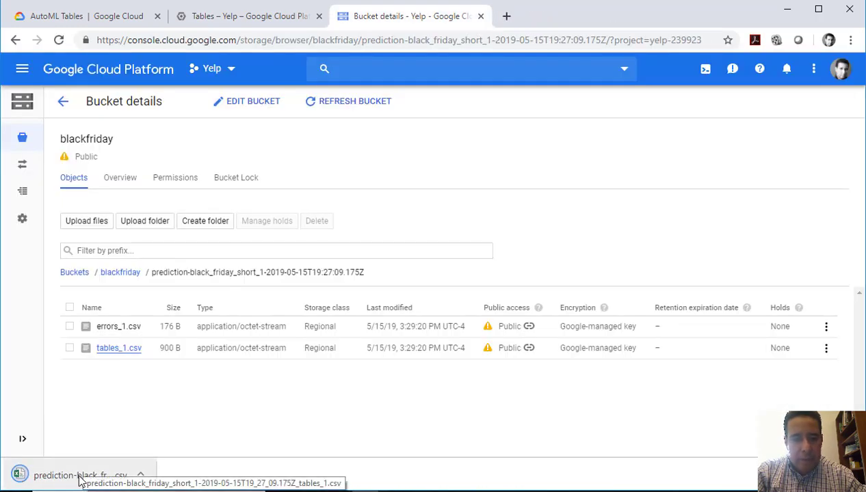
click(80, 480)
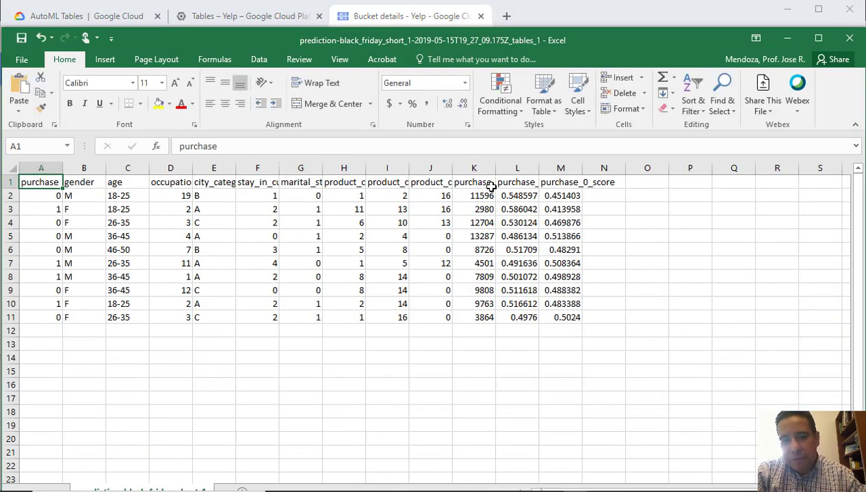
Widen the purchase_amount, purchase_1_score and purchase_0_score columns to fit their contents, undoing any wrong resize.
drag(495, 169, 290, 206)
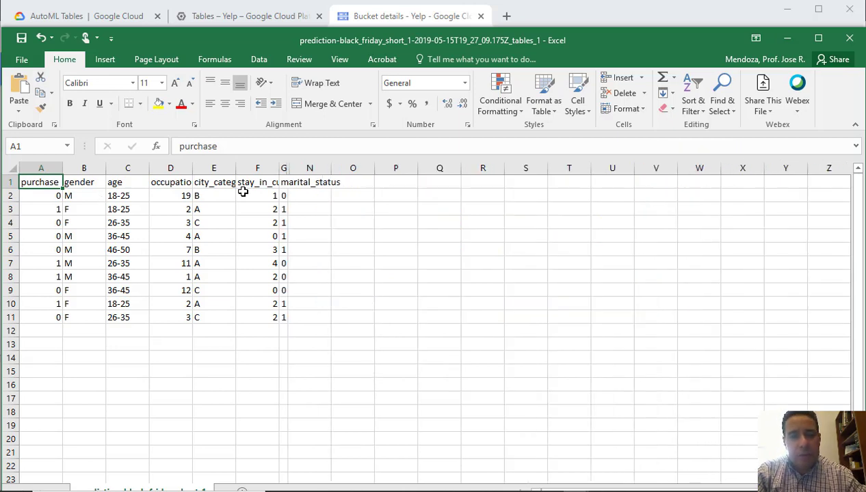
key(ctrl+z)
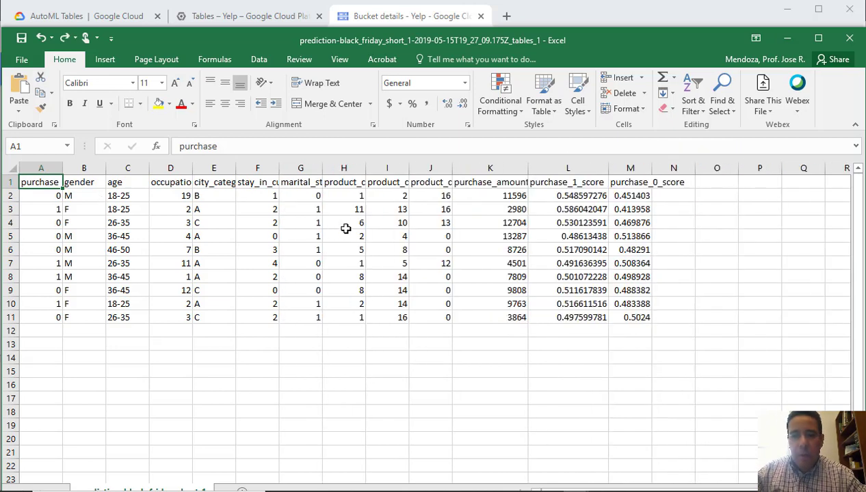
double_click(652, 167)
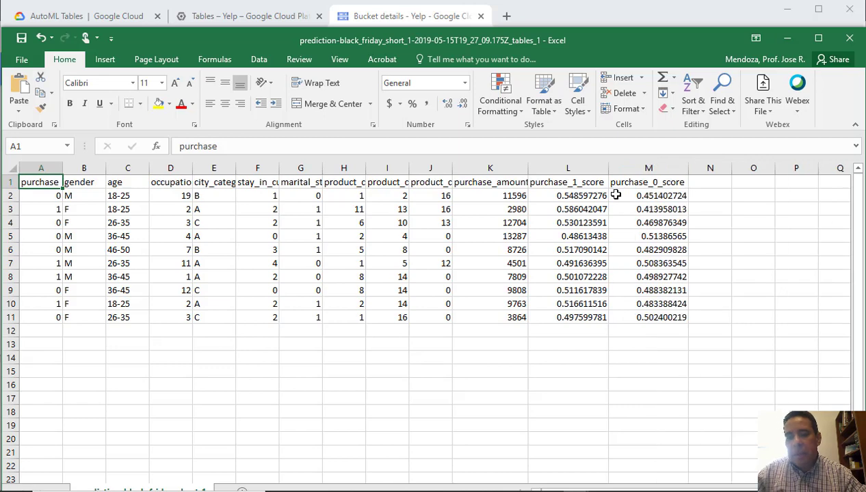
Compare the purchase_1_score and purchase_0_score values of the first two predicted rows, in rows 2 and 3.
click(590, 197)
key(Left)
key(Left)
key(Left)
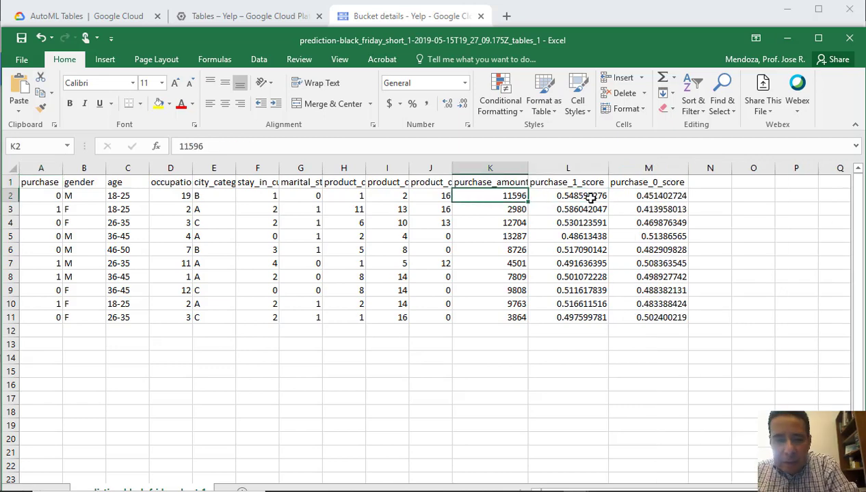
key(Right)
key(Right)
key(Right)
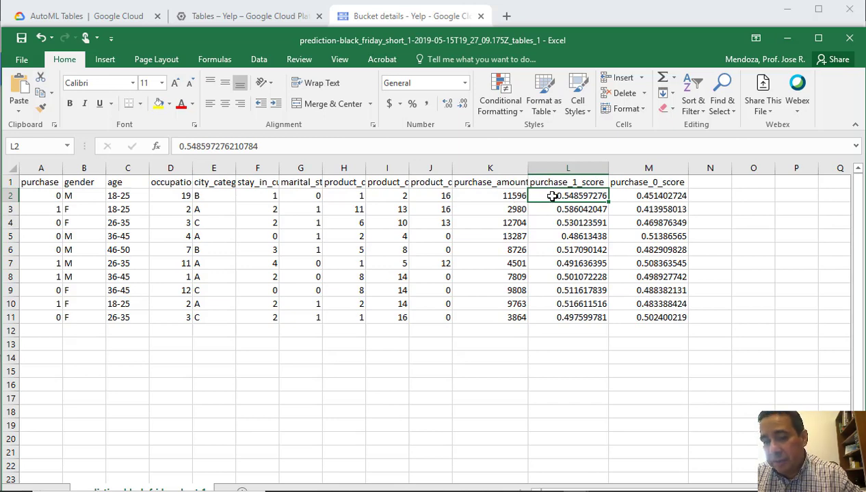
key(Down)
key(Left)
key(Right)
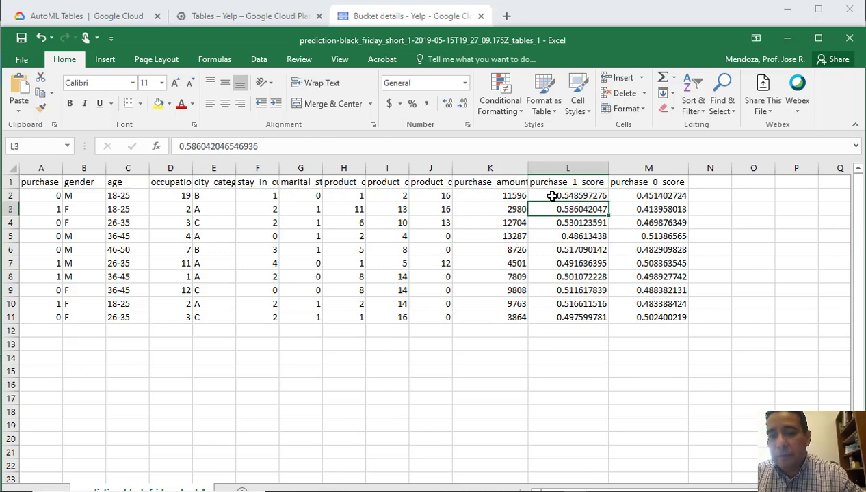
key(Right)
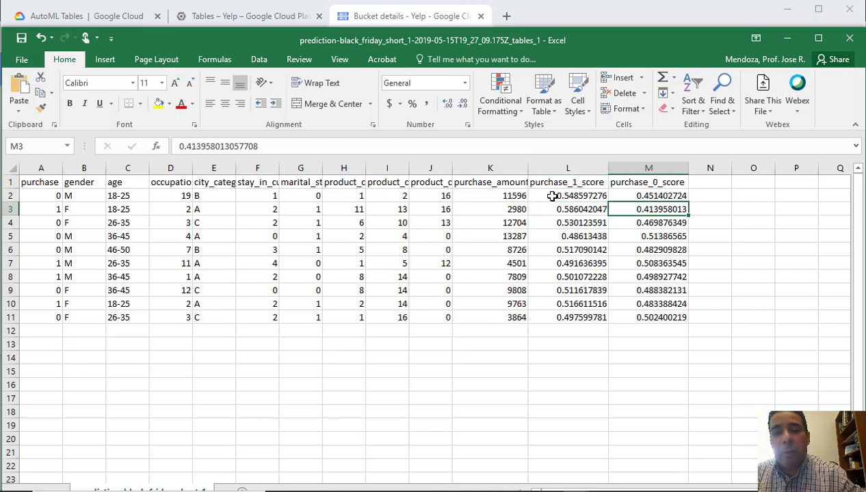
Go through the feature values in row 2 and relate them to that row's two purchase scores.
key(Left)
key(Down)
key(Up)
key(Up)
key(Left)
key(Left)
key(Left)
key(Left)
key(Left)
key(Left)
key(Left)
key(Left)
key(Left)
key(Left)
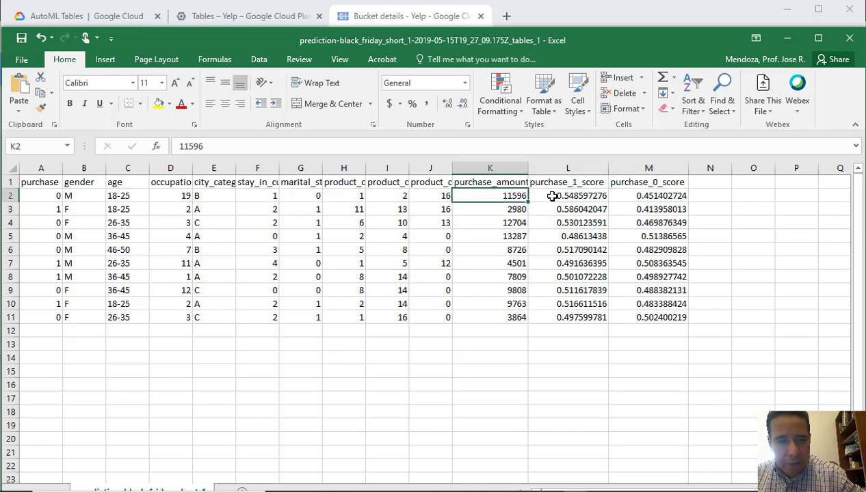
key(Right)
key(Right)
key(Right)
key(Right)
key(Right)
key(Right)
key(Right)
key(Right)
key(Right)
key(Right)
key(Right)
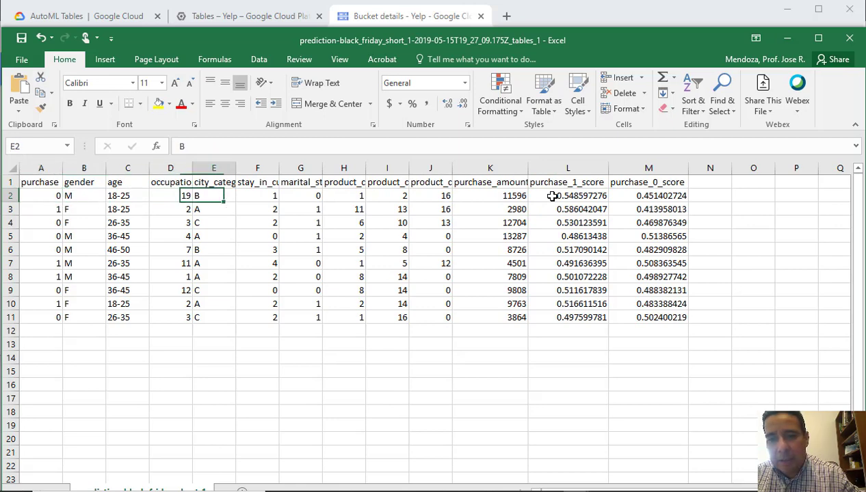
Compare the purchase_1_score and purchase_0_score values of the remaining predictions, from row 4 down to row 11.
click(552, 224)
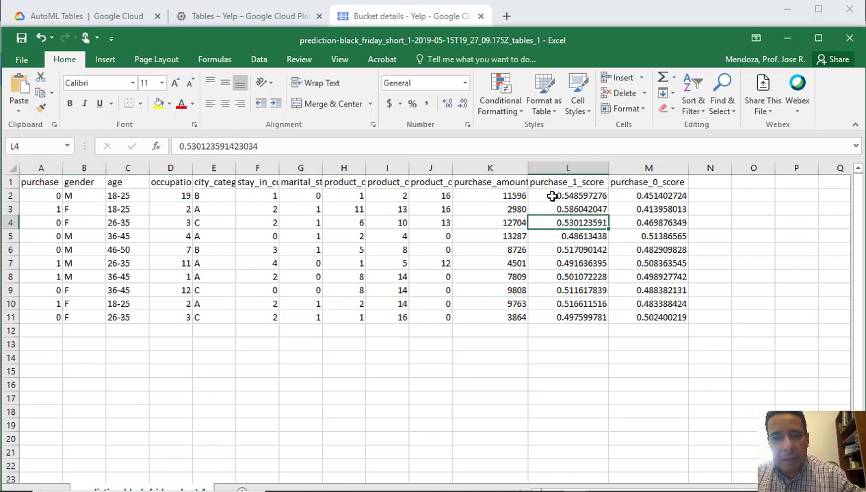
click(554, 214)
click(552, 223)
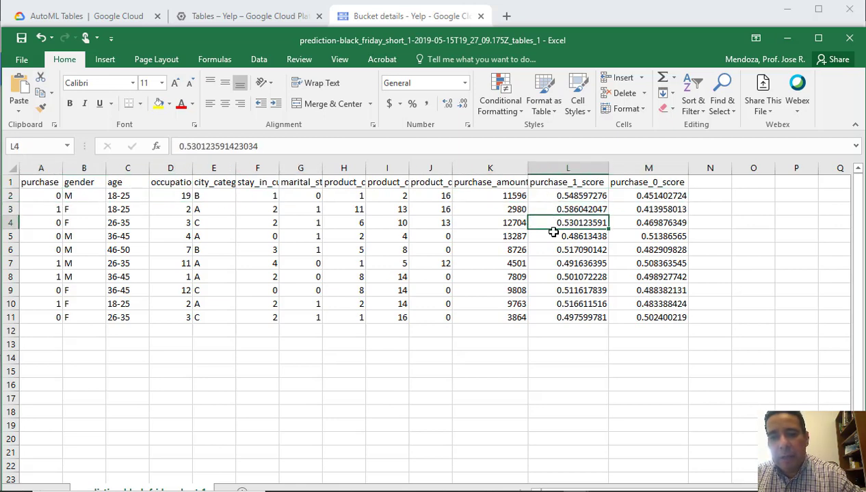
click(553, 237)
click(645, 236)
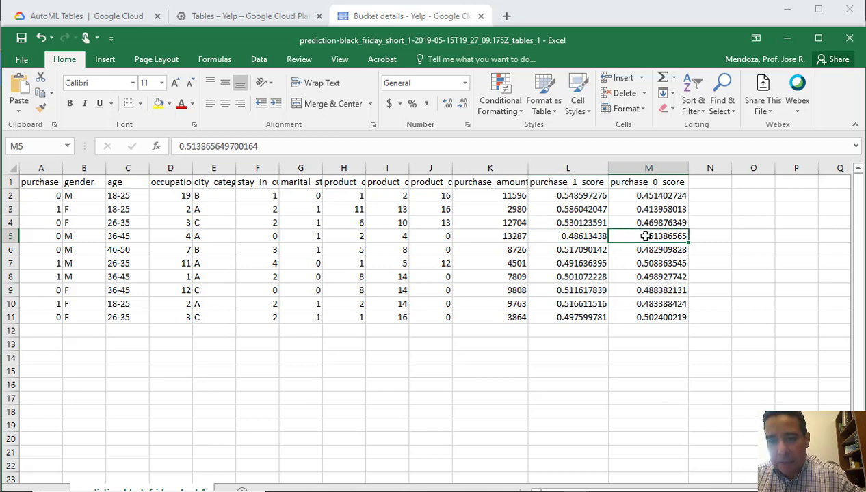
key(Right)
key(Left)
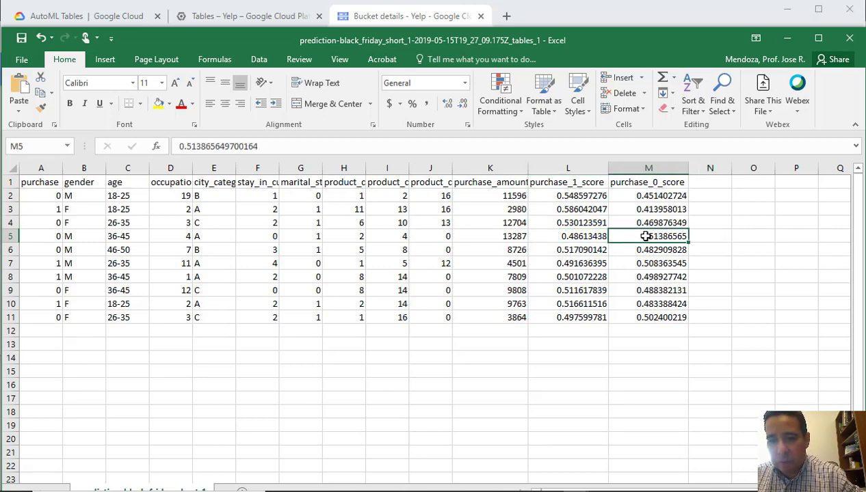
click(558, 251)
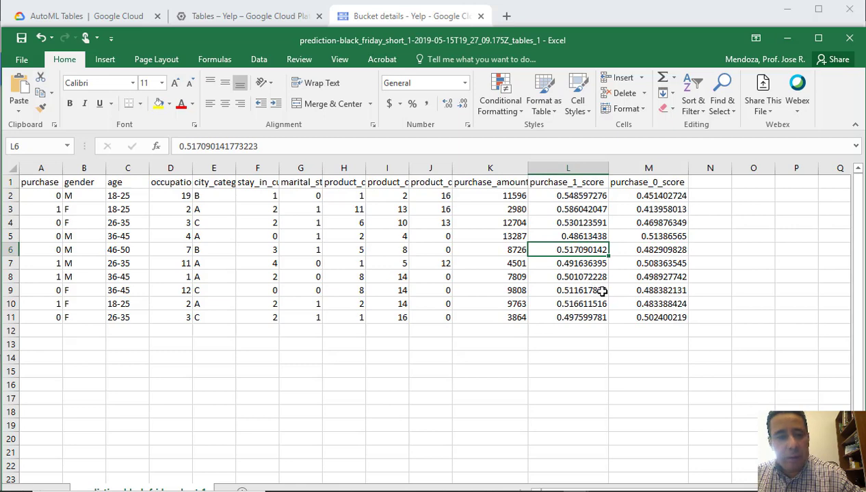
click(587, 266)
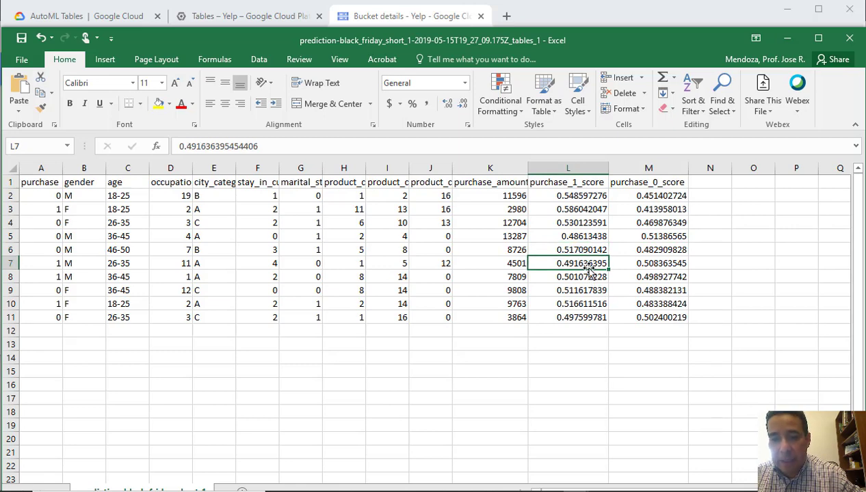
key(Down)
key(Down)
key(Down)
key(Down)
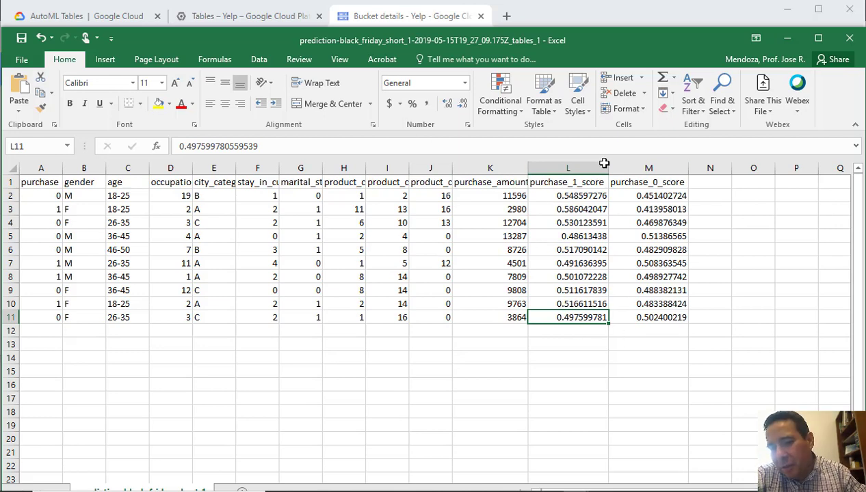
Return to AutoML Tables and review the evaluation metrics of black_friday_short_1, including AUC PR, AUC ROC and accuracy.
right_click(225, 22)
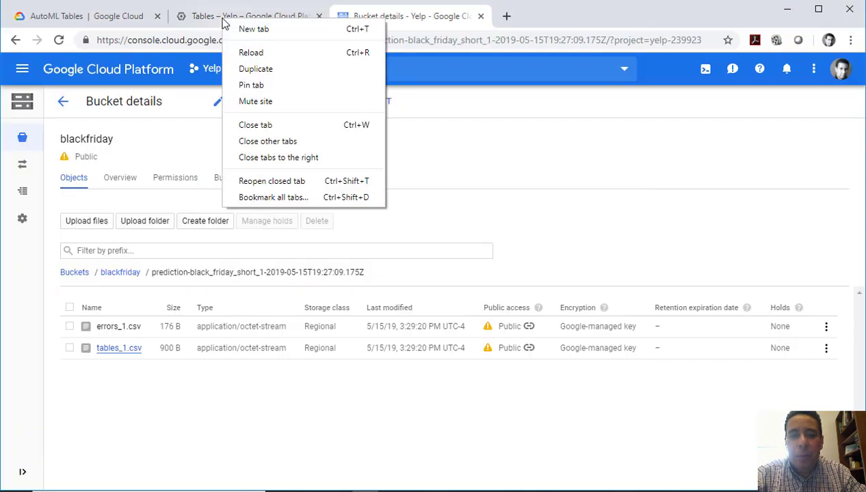
click(180, 151)
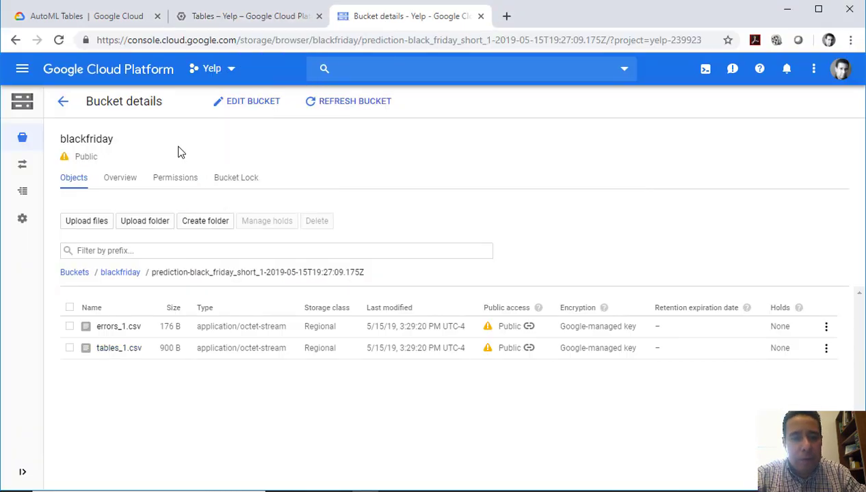
click(213, 16)
click(330, 137)
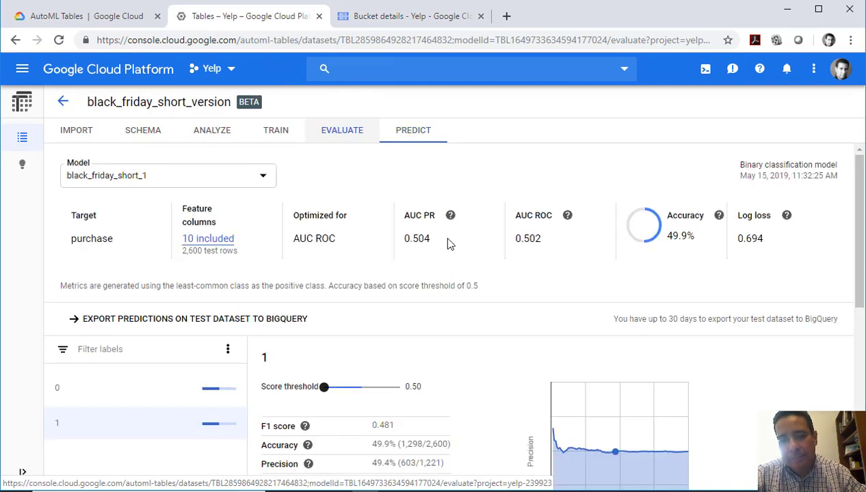
drag(407, 236, 670, 239)
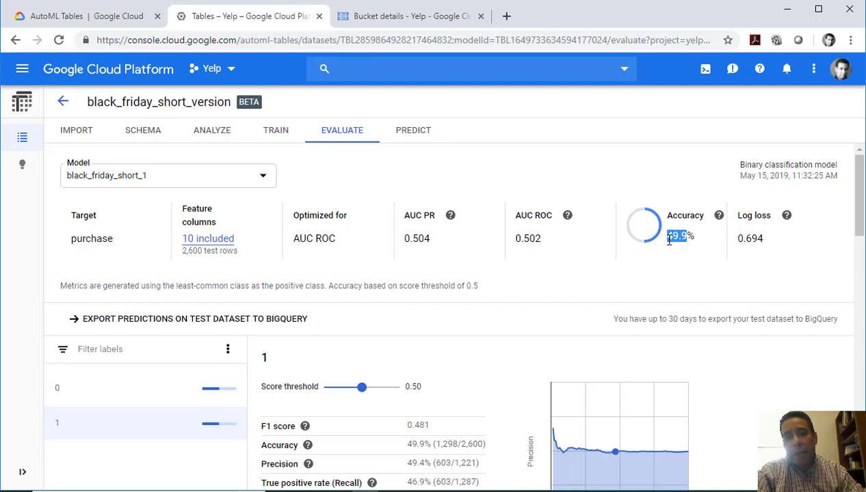
Switch to the black_friday_short_1 prediction workbook in Excel and return to the model's evaluation page in AutoML Tables.
click(576, 491)
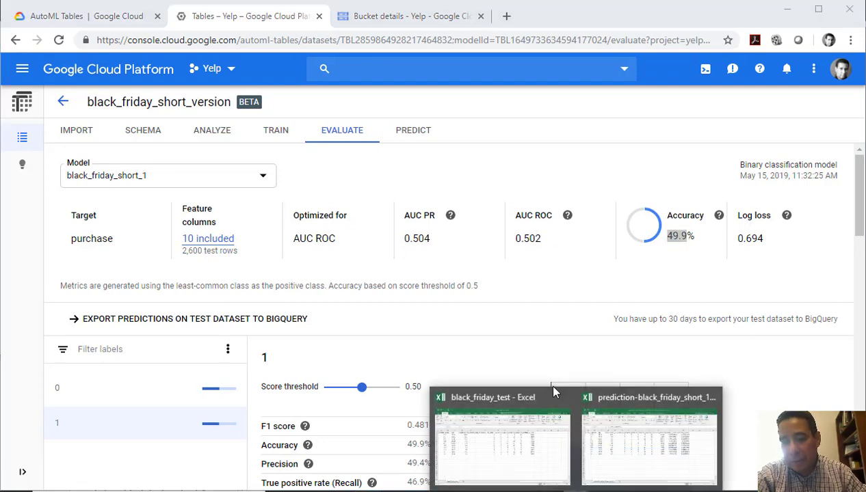
click(606, 433)
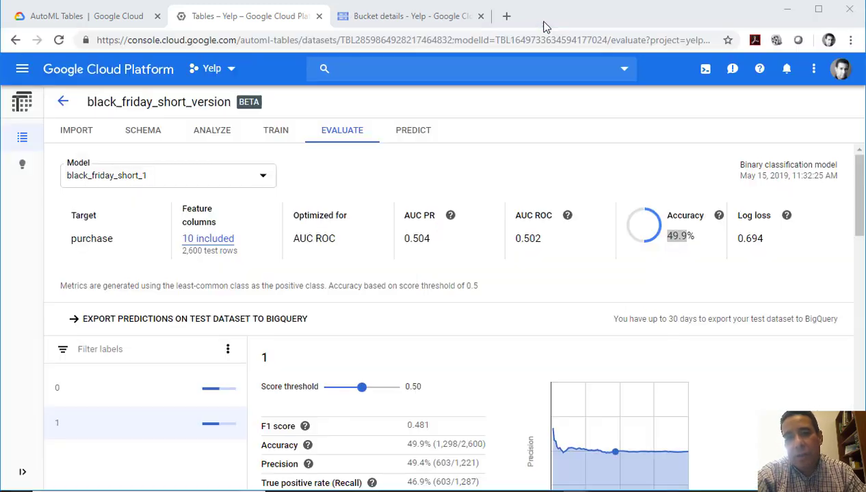
click(540, 21)
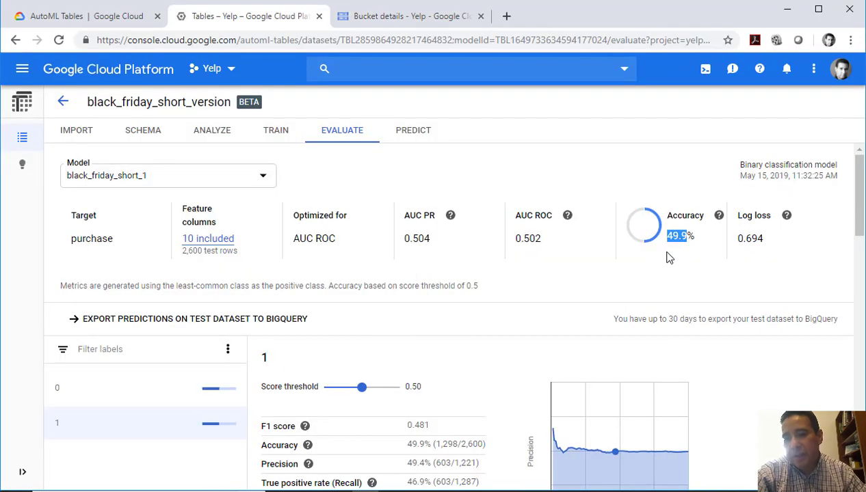
Examine the evaluation details of black_friday_short_1, including the label 1 metrics, precision-recall and ROC curves, and confusion matrix.
scroll(660, 258, down, 2)
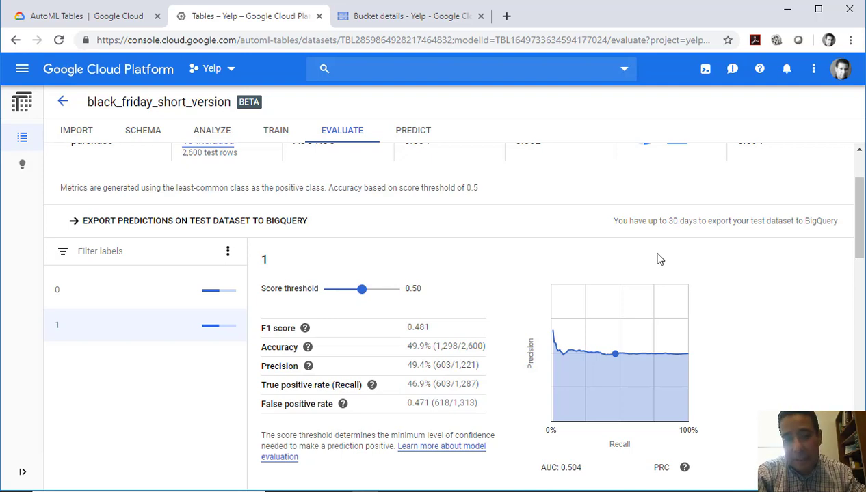
scroll(535, 277, up, 2)
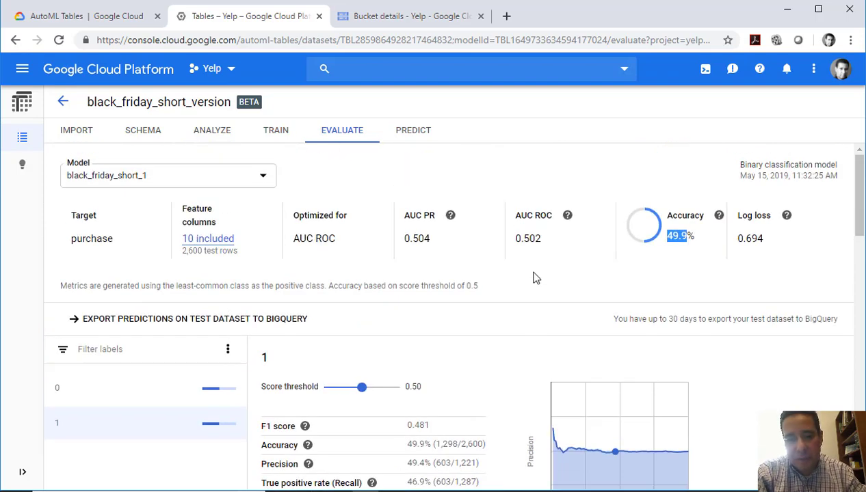
scroll(535, 277, down, 6)
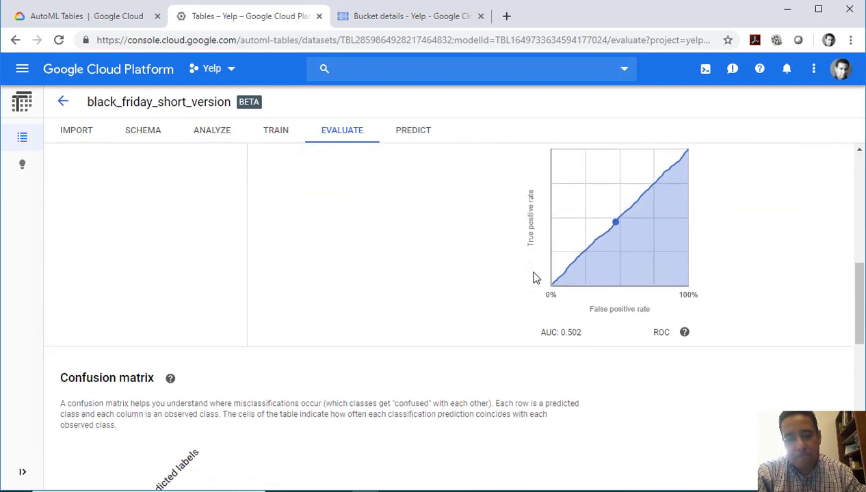
scroll(536, 277, up, 2)
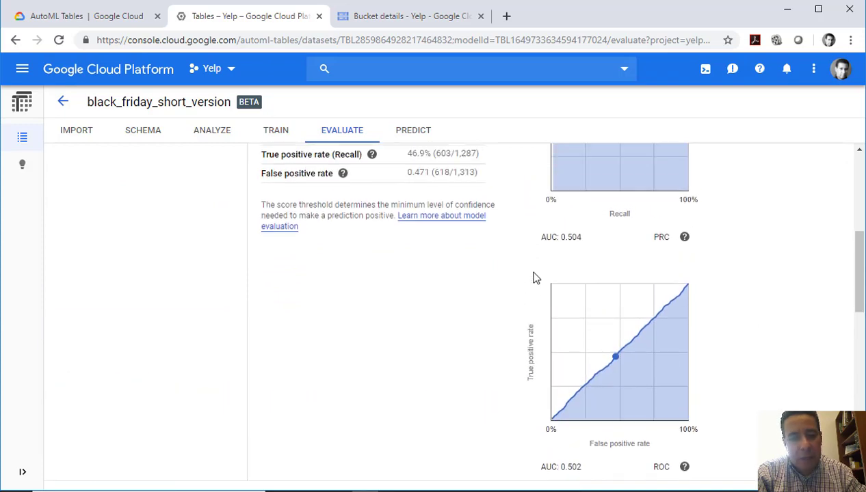
scroll(536, 277, down, 8)
scroll(535, 277, up, 6)
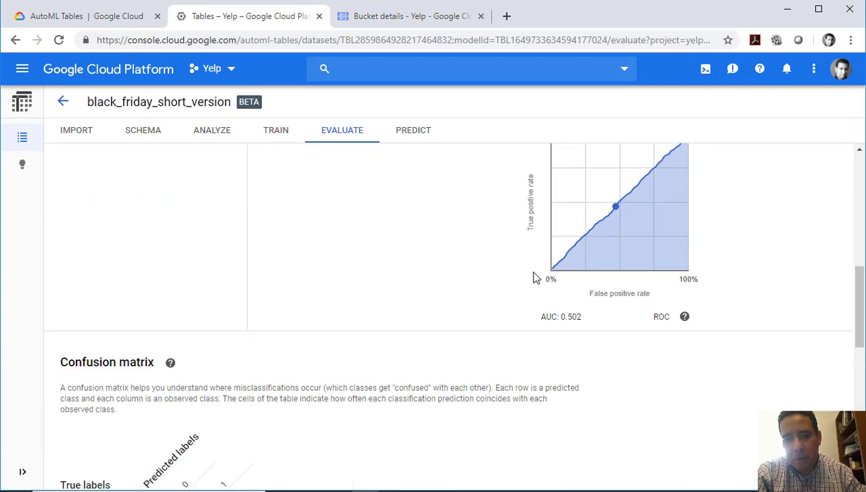
scroll(535, 277, up, 10)
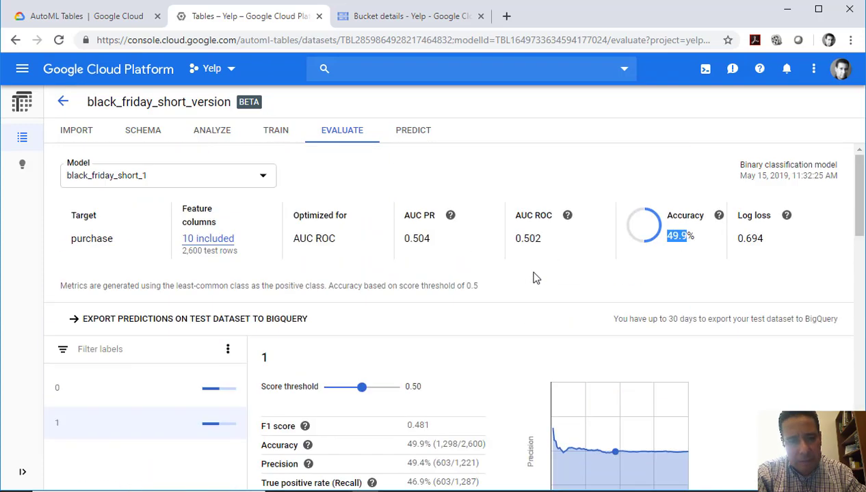
Review the batch prediction options for black_friday_short_1, from the input dataset and result destination down to the recent predictions.
click(413, 132)
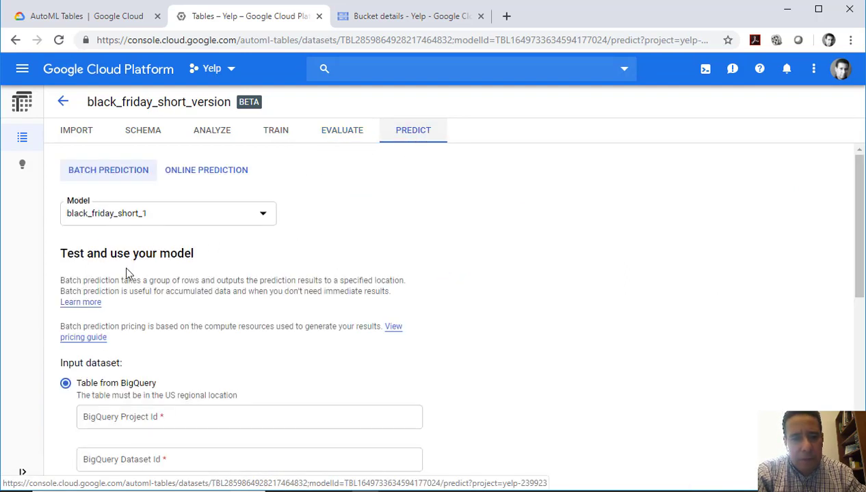
scroll(229, 361, down, 6)
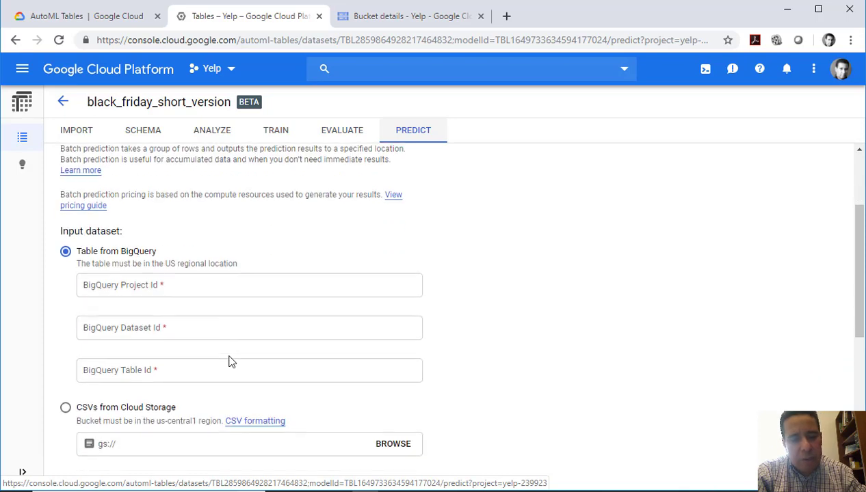
scroll(229, 361, down, 2)
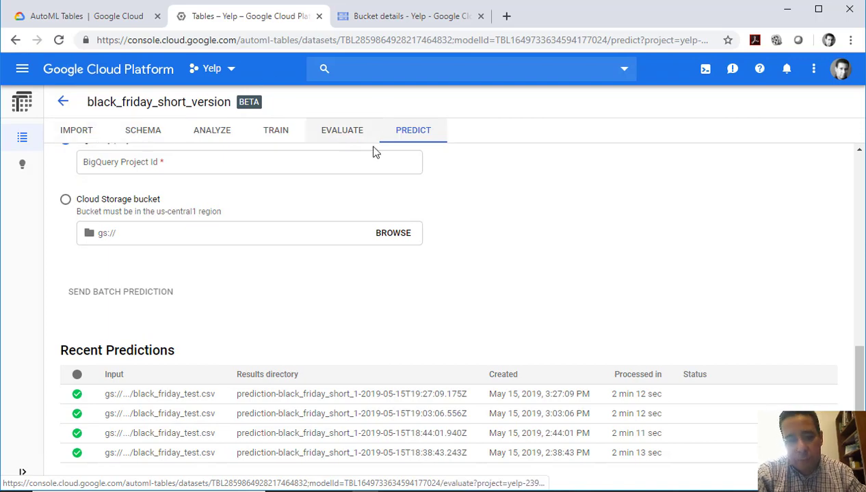
scroll(369, 162, up, 4)
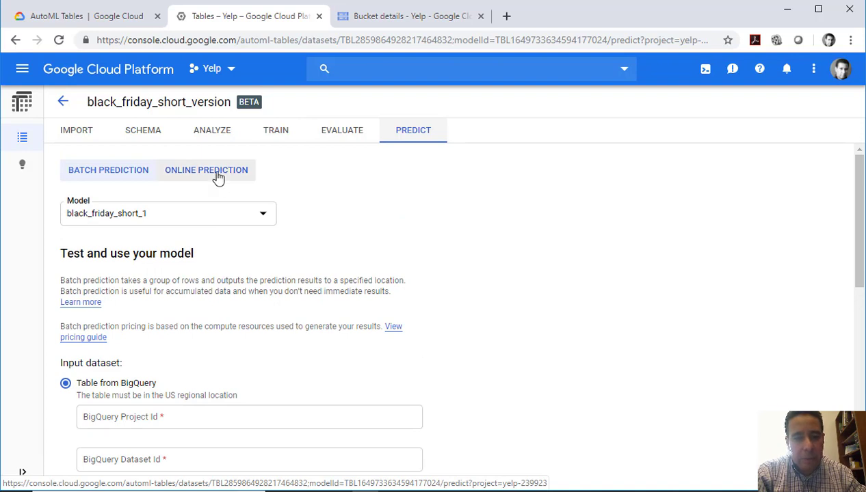
Check the online prediction deployment of black_friday_short_1 and its request area, and return to batch prediction.
click(230, 182)
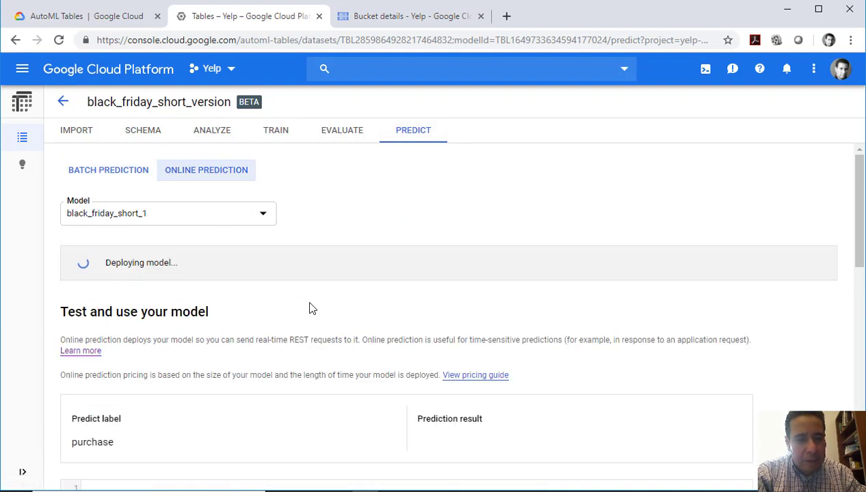
scroll(245, 321, down, 9)
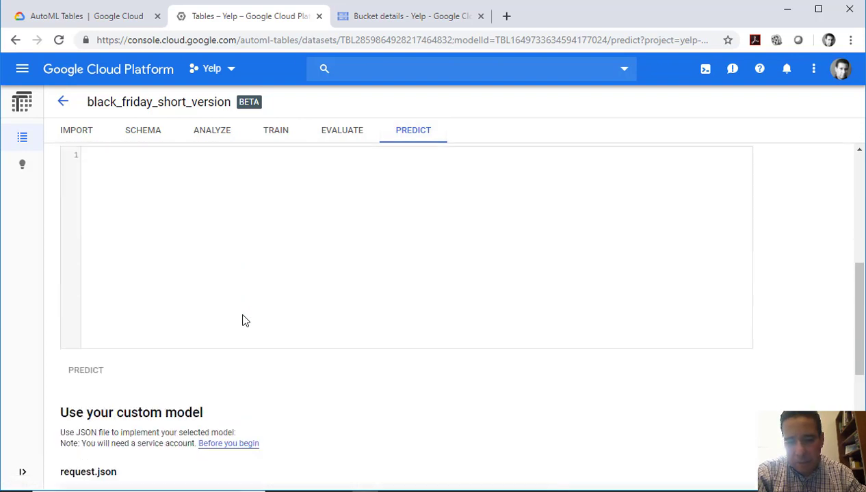
scroll(243, 320, up, 10)
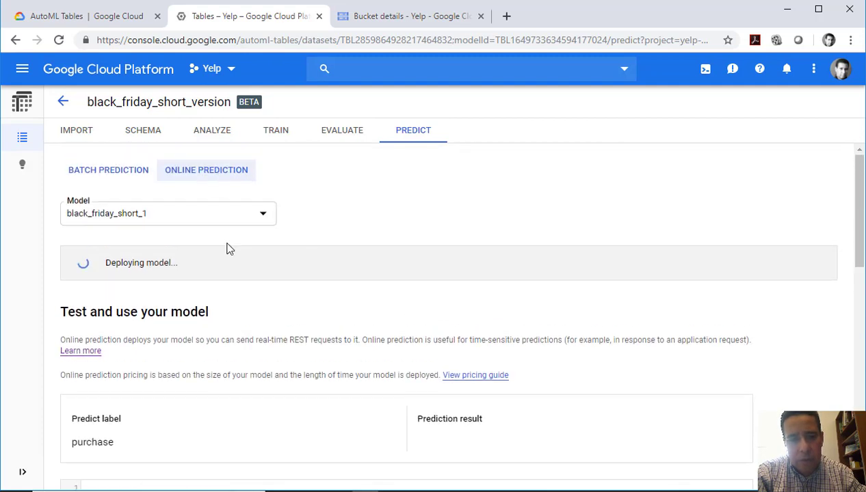
click(133, 179)
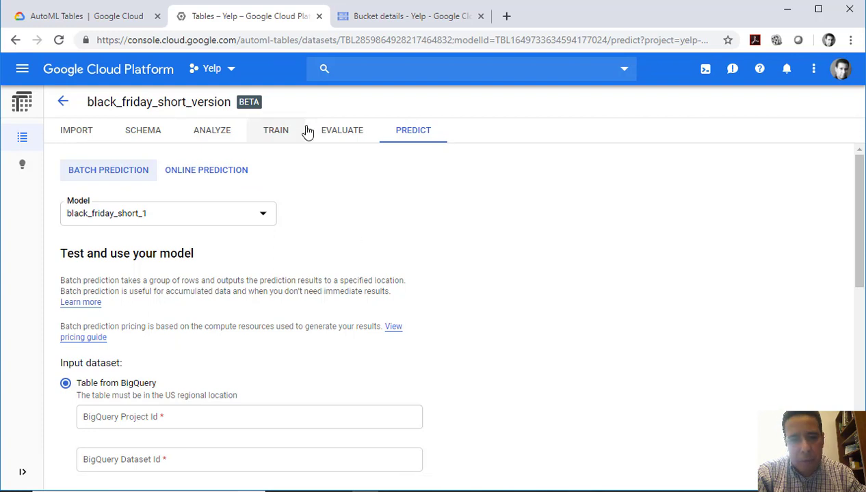
Open the root of the blackfriday bucket in Cloud Storage and look over its CSV files and prediction folder.
click(373, 20)
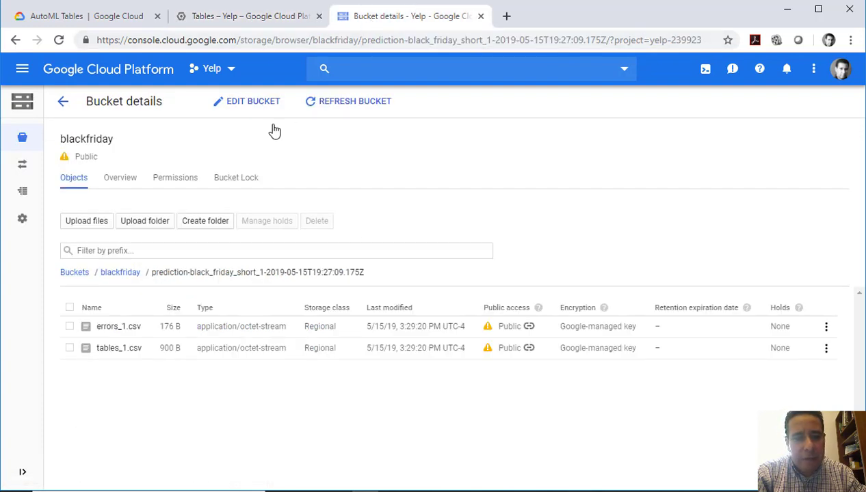
click(117, 273)
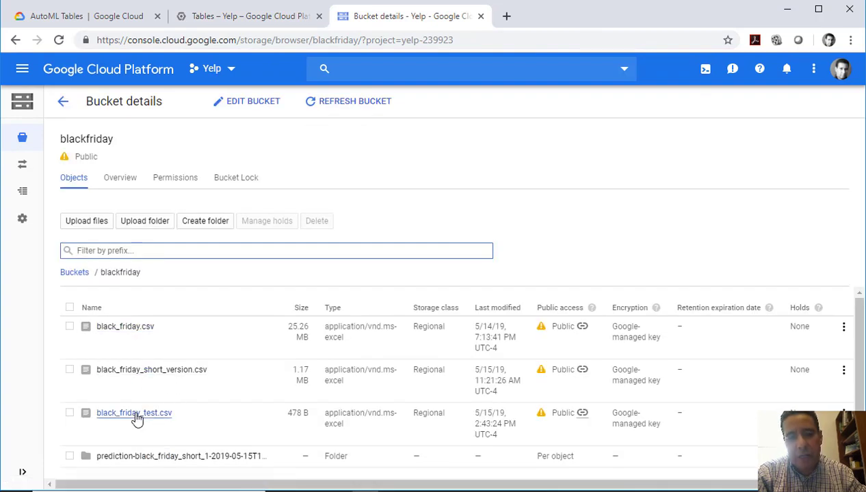
scroll(158, 426, down, 1)
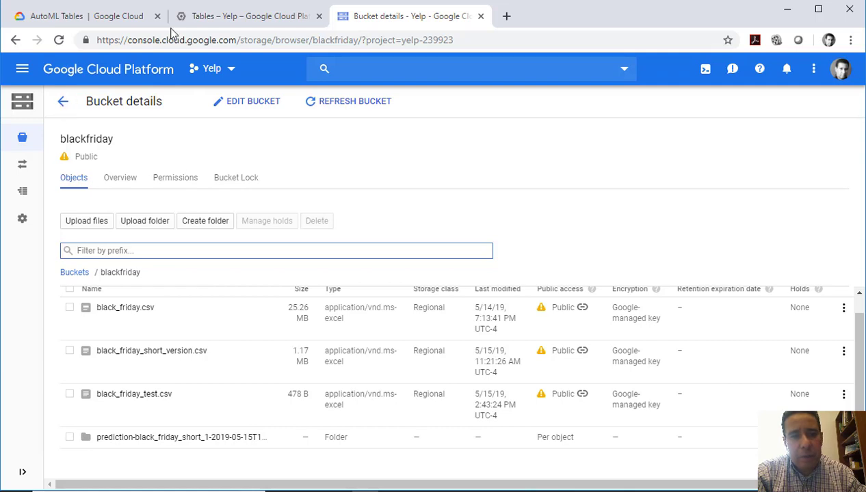
Go back over the batch prediction form and recent predictions in AutoML Tables, and switch to Excel.
click(222, 25)
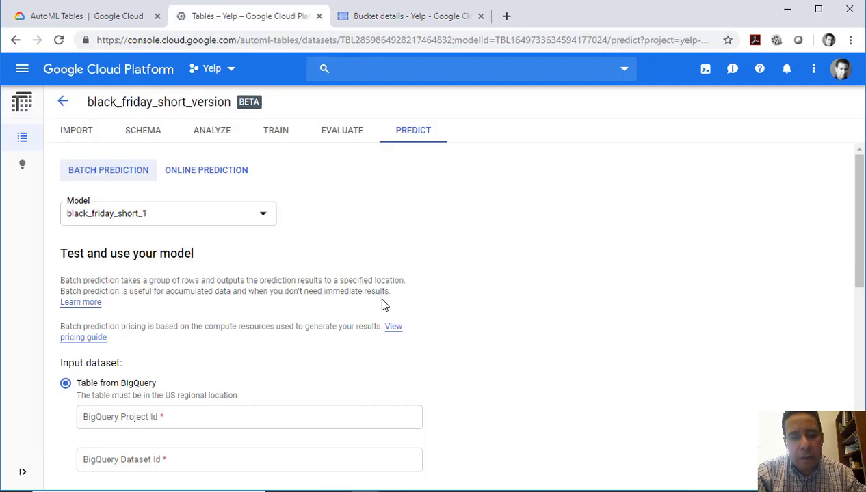
scroll(383, 305, down, 7)
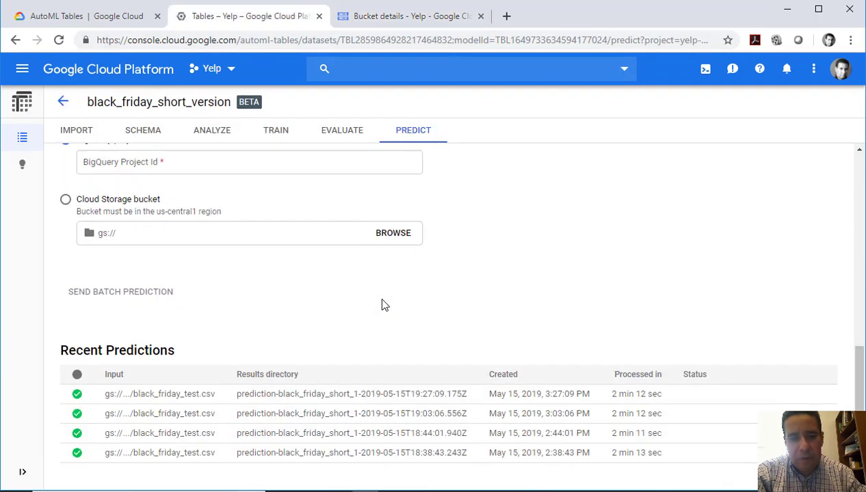
scroll(384, 305, up, 2)
click(627, 491)
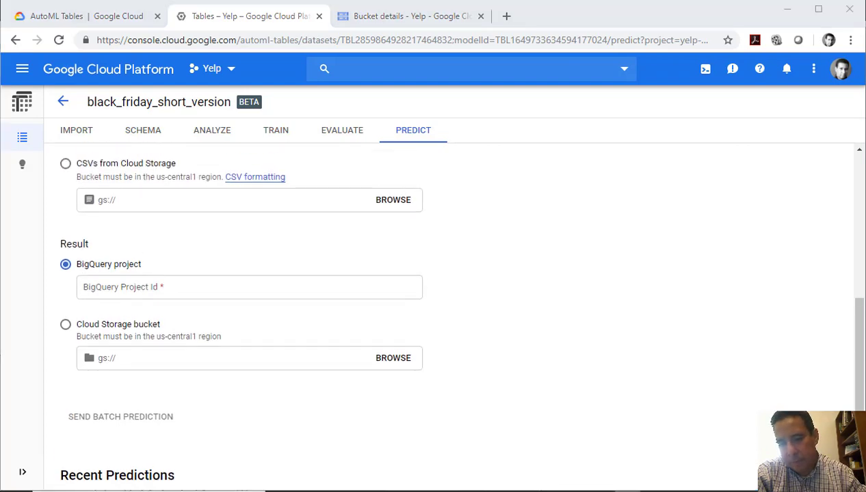